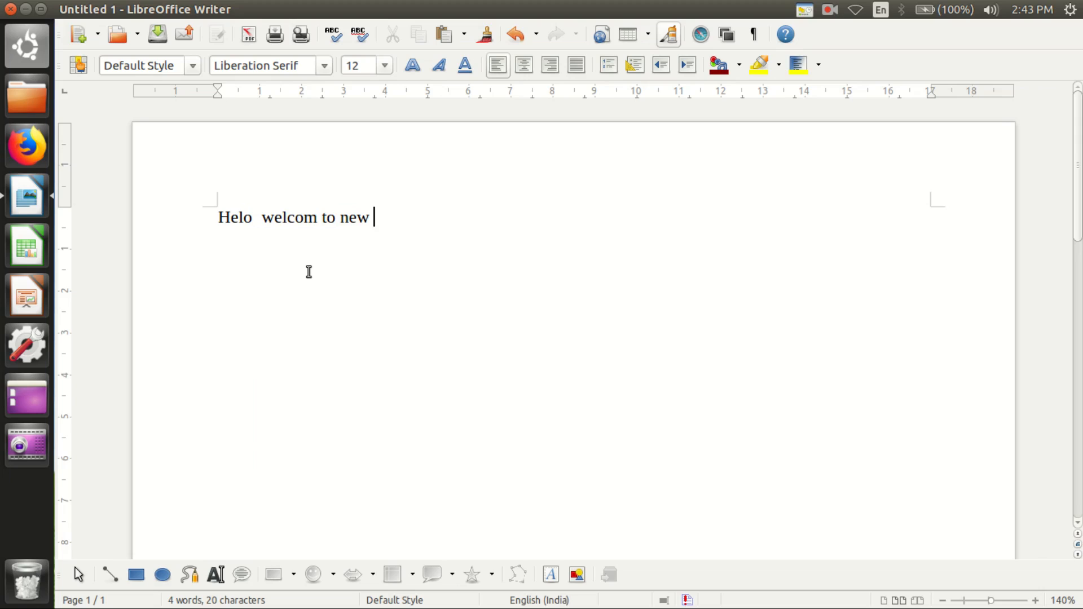
# Step: Finish the first line so it reads "Helo welcom to nwe totorial" with its misspellings, and start a new line
pyautogui.write('ew')
pyautogui.press('BackSpace')
pyautogui.press('BackSpace')
pyautogui.press('BackSpace')
pyautogui.write('we totorial')
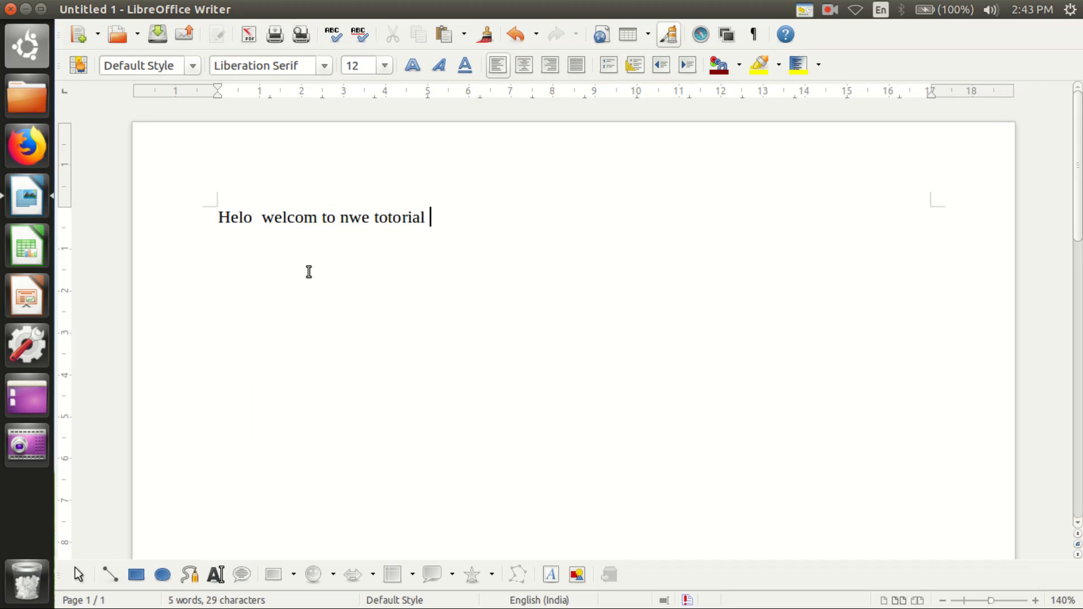
pyautogui.press('Return')
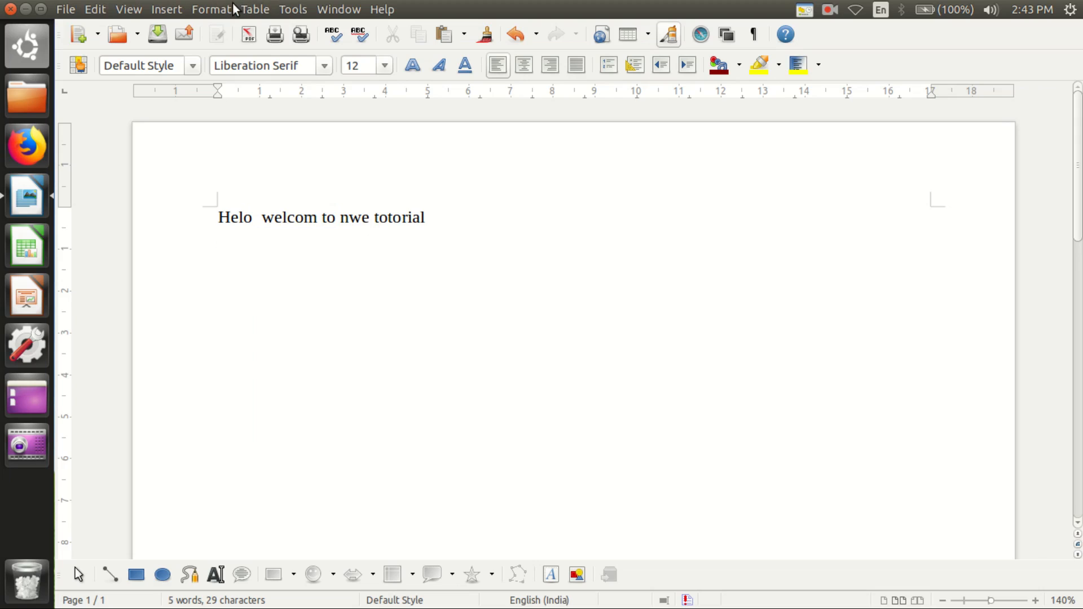
# Step: Run a spelling and grammar check, continuing from the beginning of the document
pyautogui.click(292, 10)
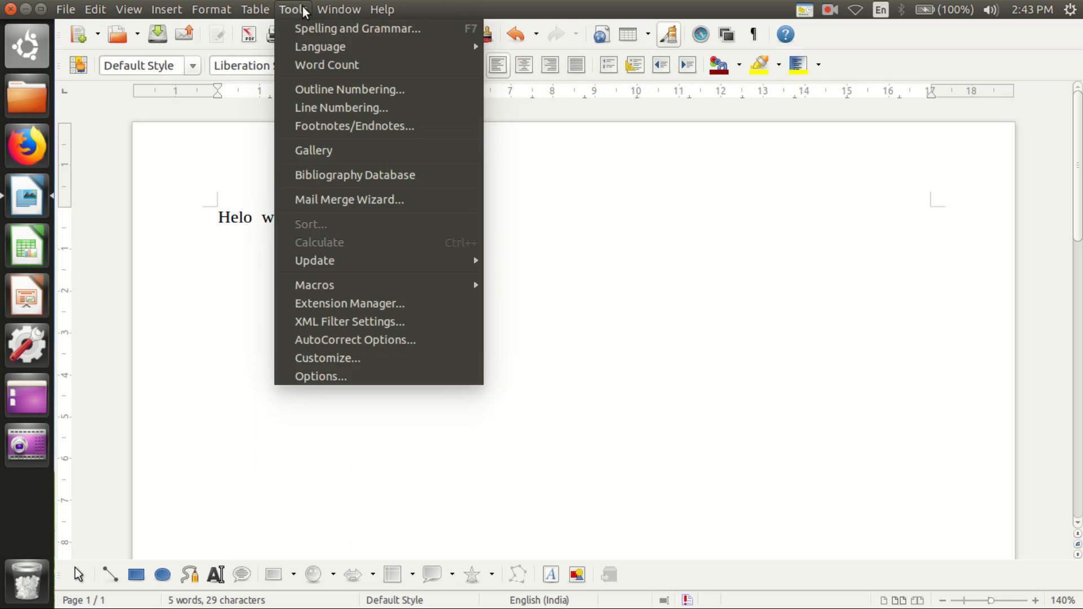
pyautogui.click(327, 28)
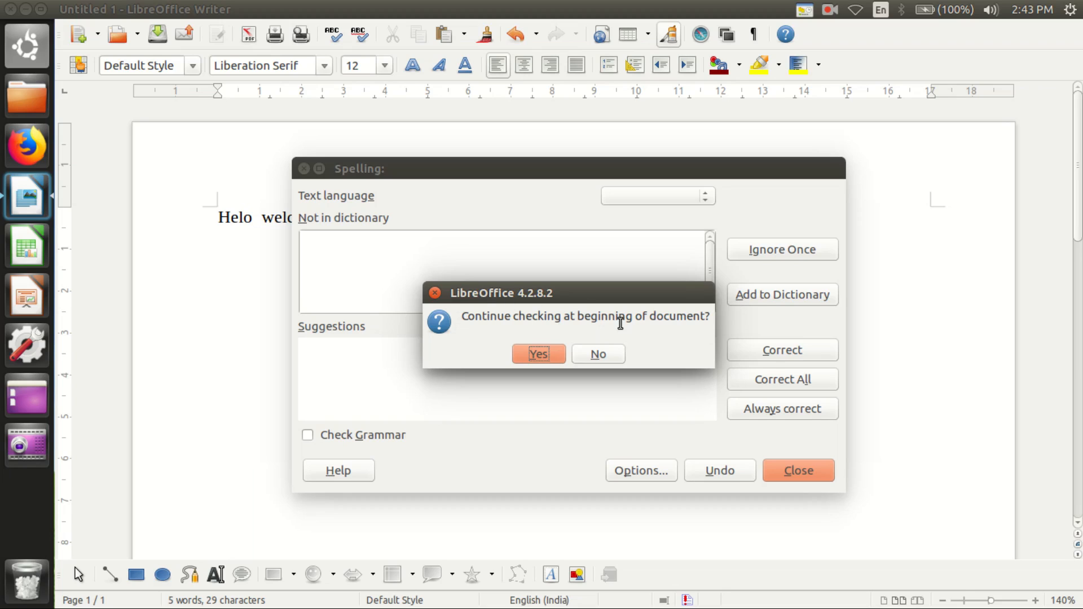
pyautogui.click(549, 356)
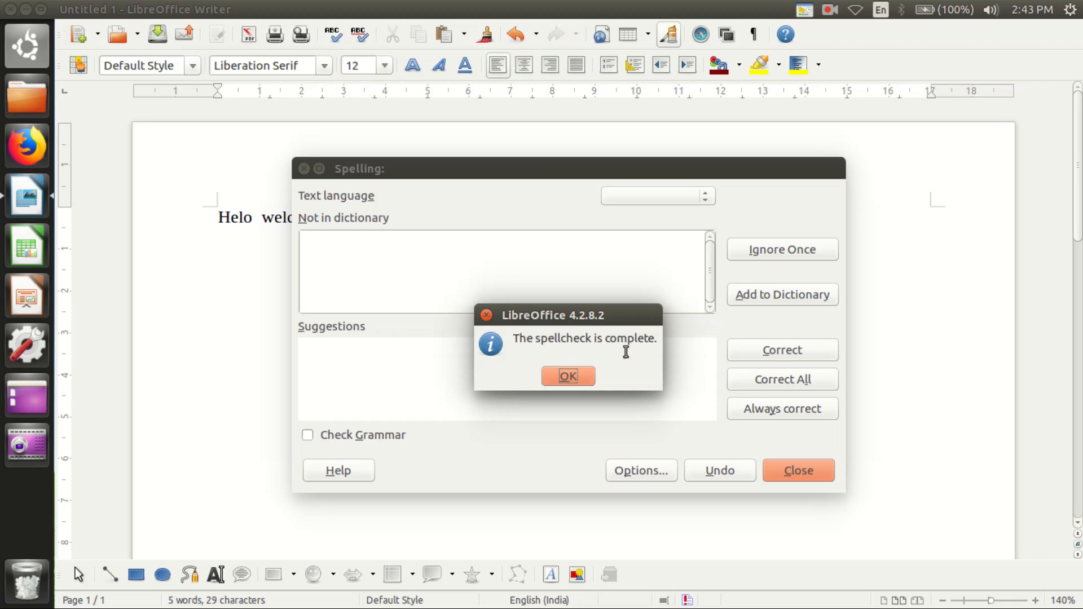
pyautogui.click(566, 377)
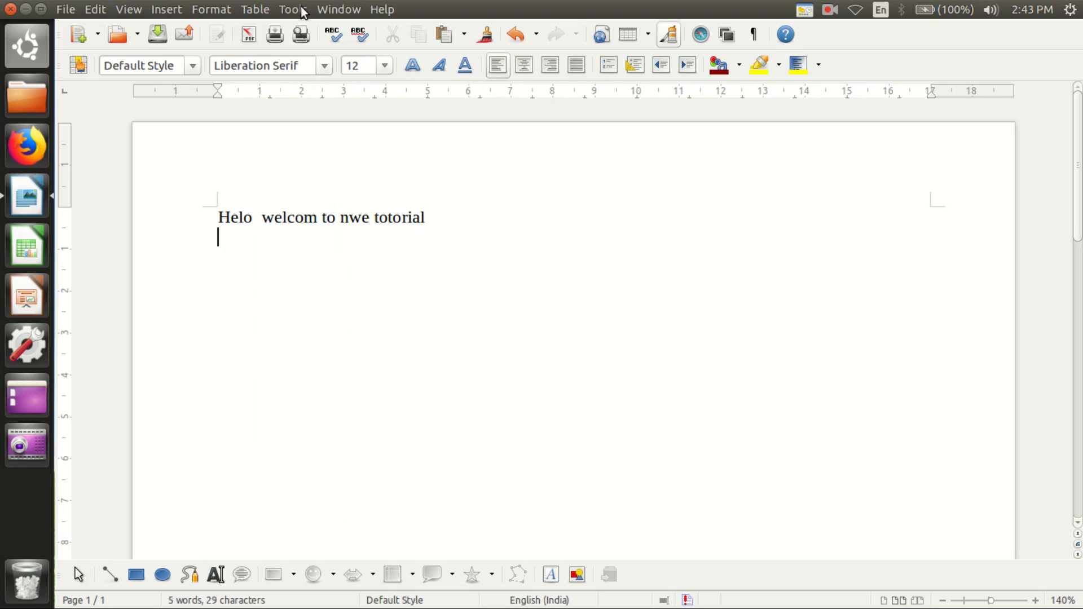
# Step: Set the default Western language for documents to English (USA) in the language settings
pyautogui.click(296, 10)
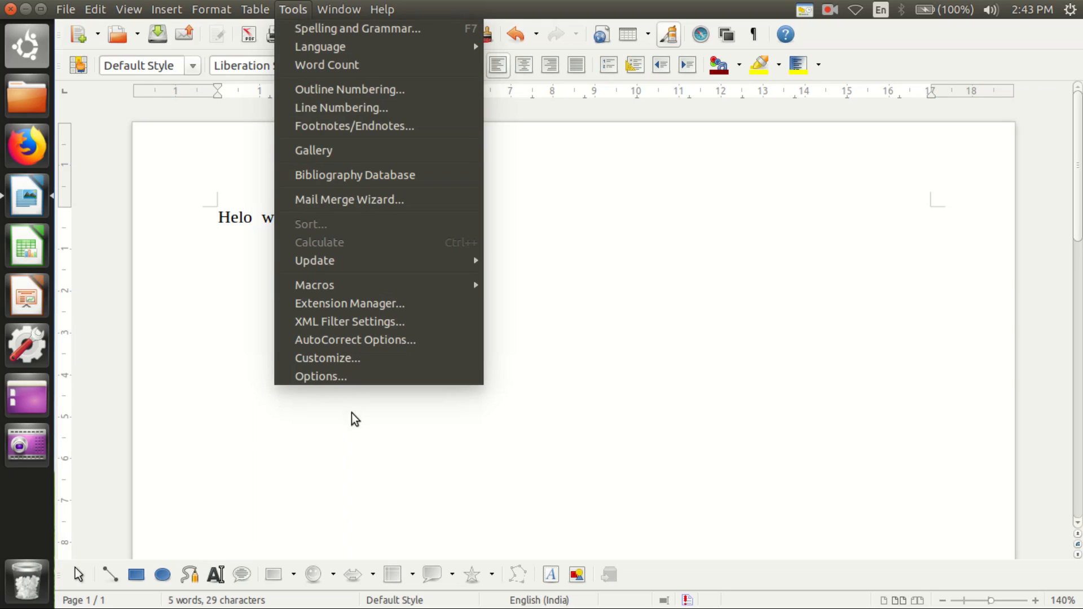
pyautogui.click(342, 378)
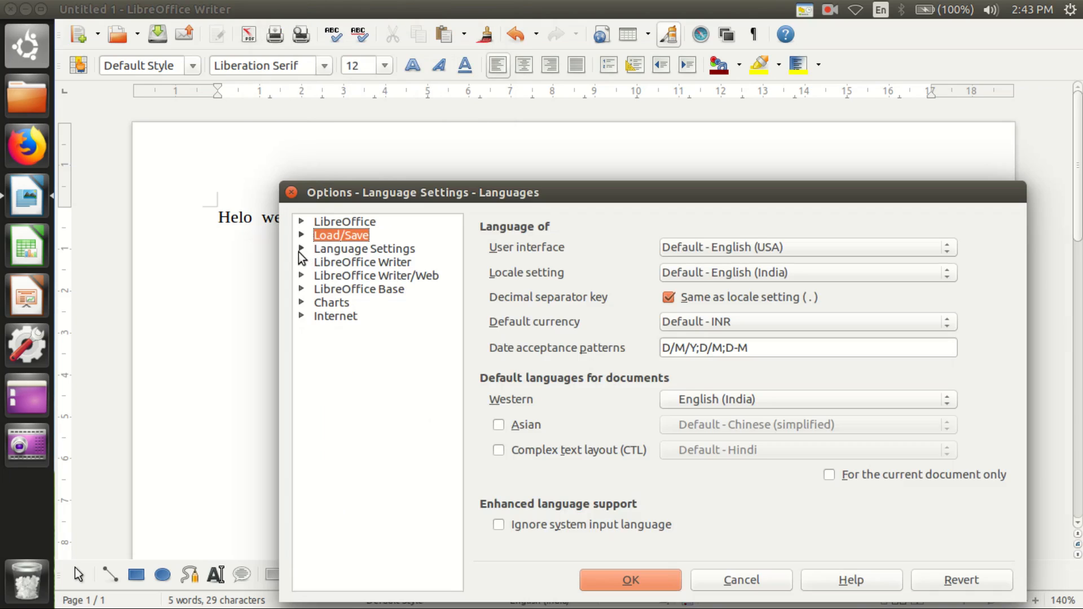
pyautogui.click(300, 250)
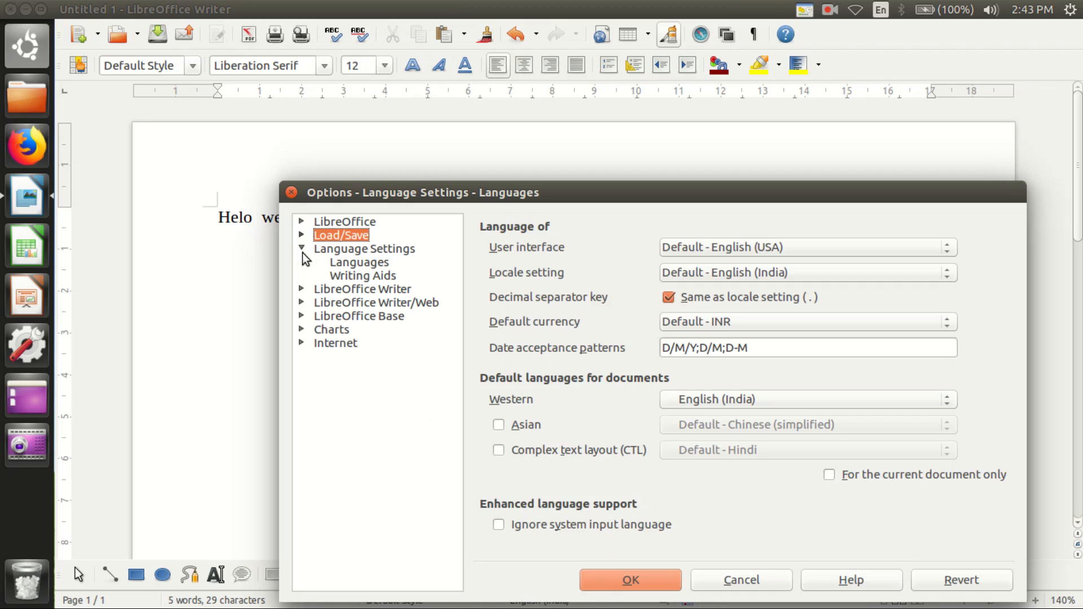
pyautogui.click(346, 263)
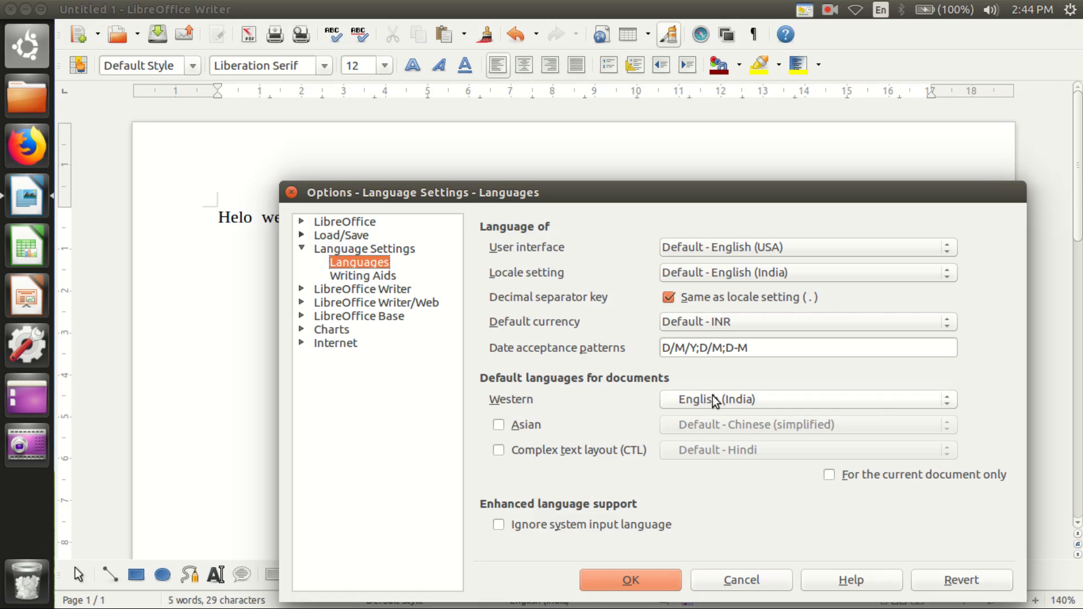
pyautogui.click(750, 396)
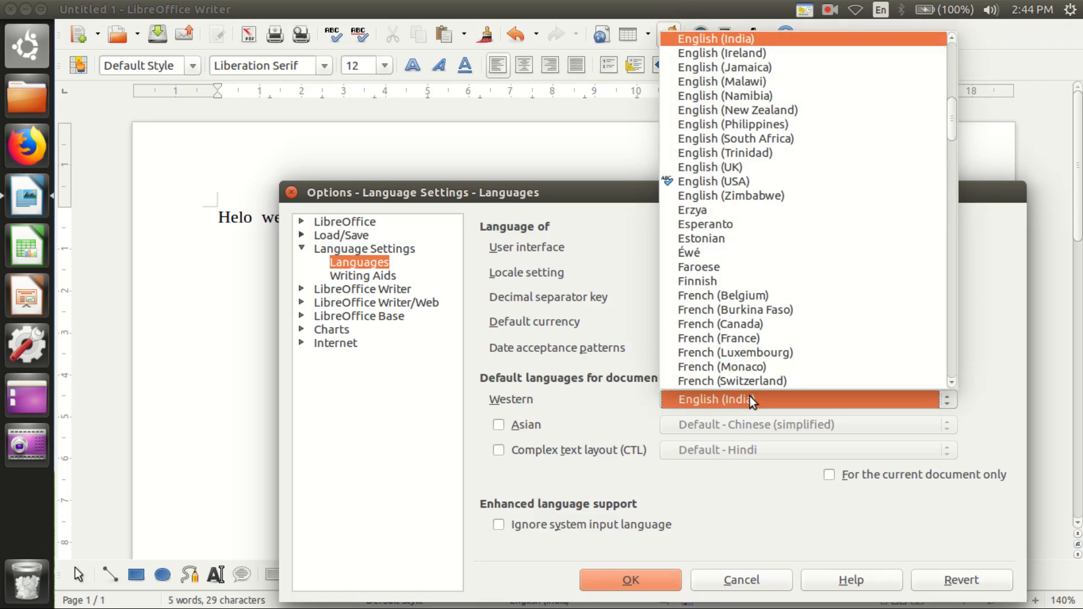
pyautogui.click(677, 181)
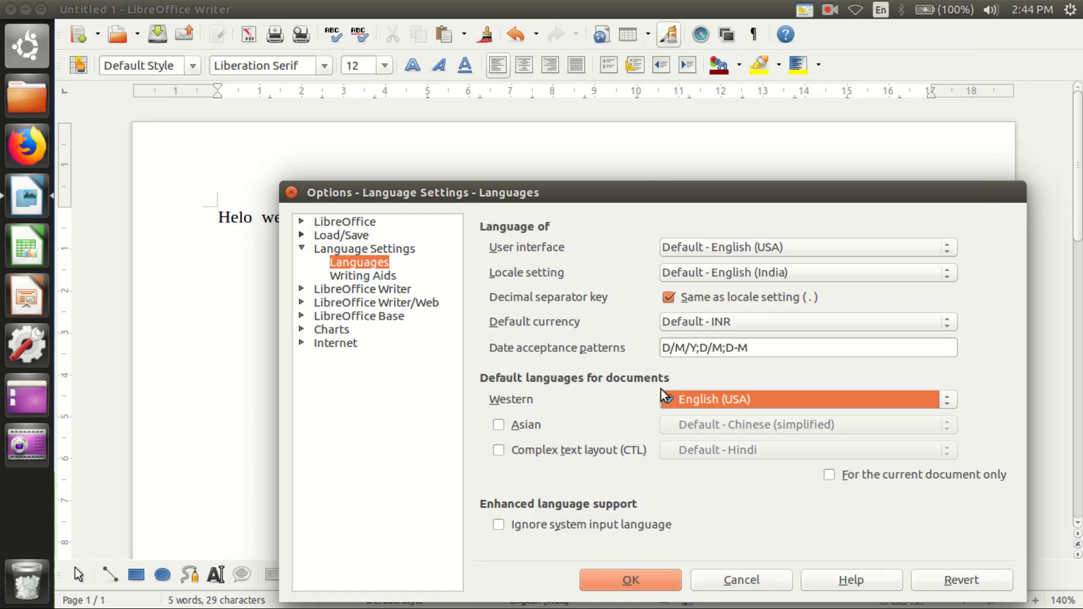
pyautogui.click(649, 581)
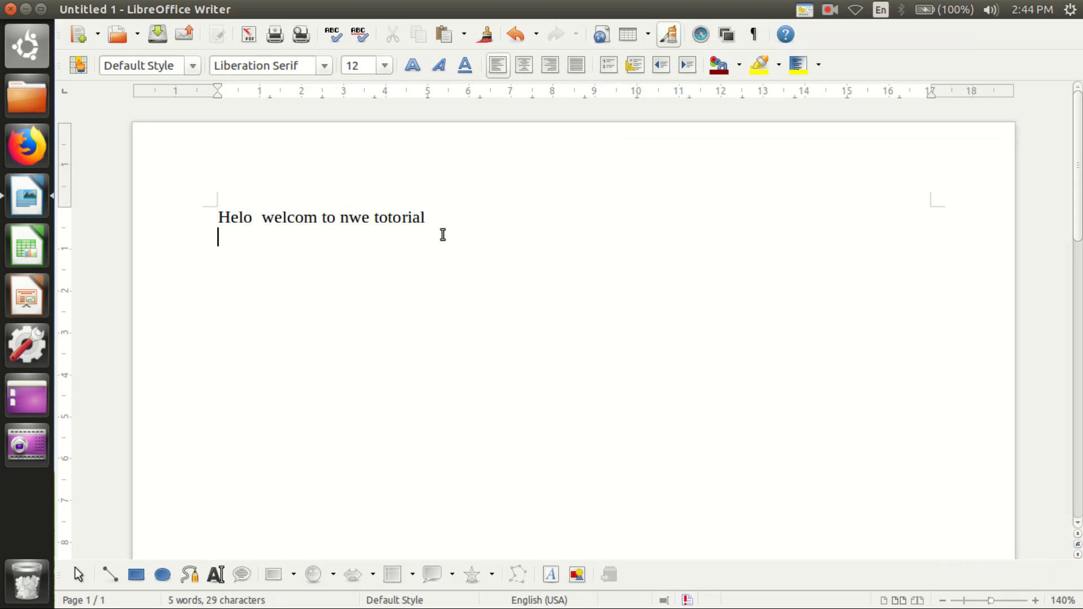
# Step: Run the spelling check on the first line and correct "Helo" to "Hello"
pyautogui.moveTo(295, 254); pyautogui.dragTo(224, 215)
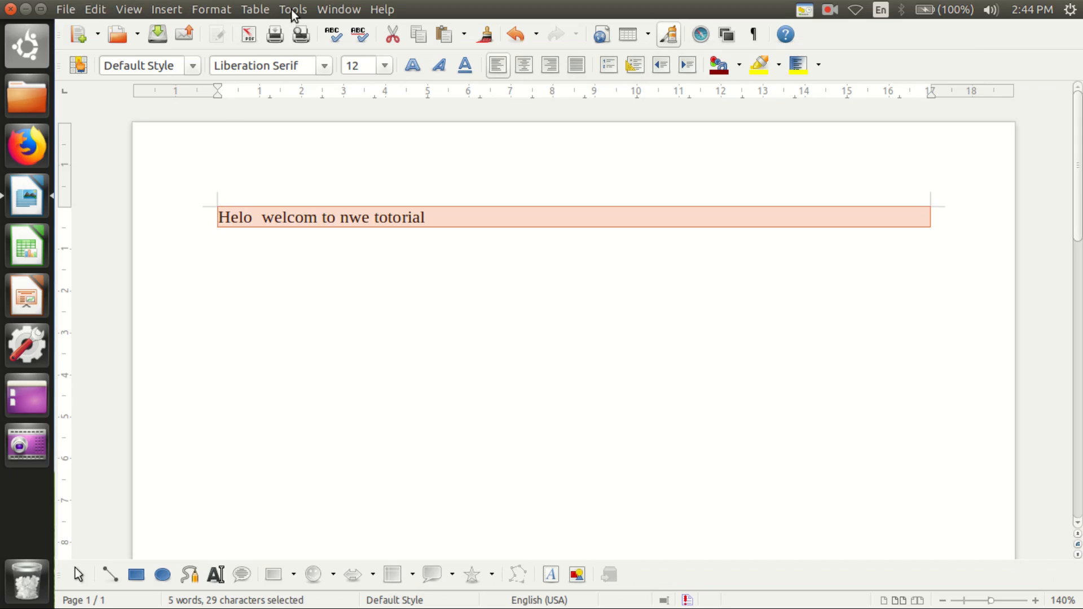
pyautogui.click(293, 9)
pyautogui.moveTo(421, 44)
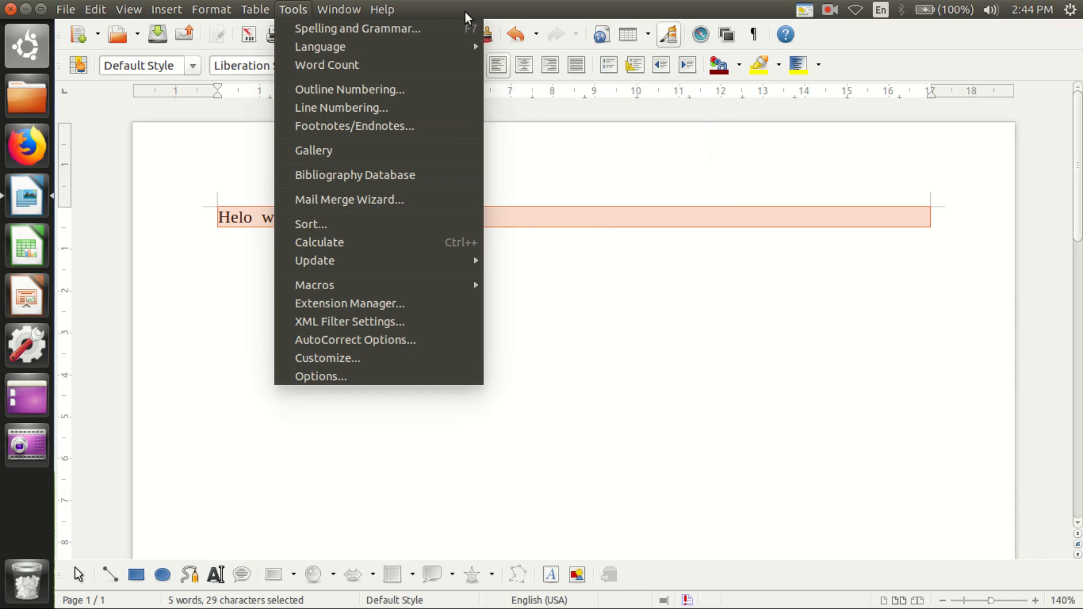
pyautogui.click(461, 29)
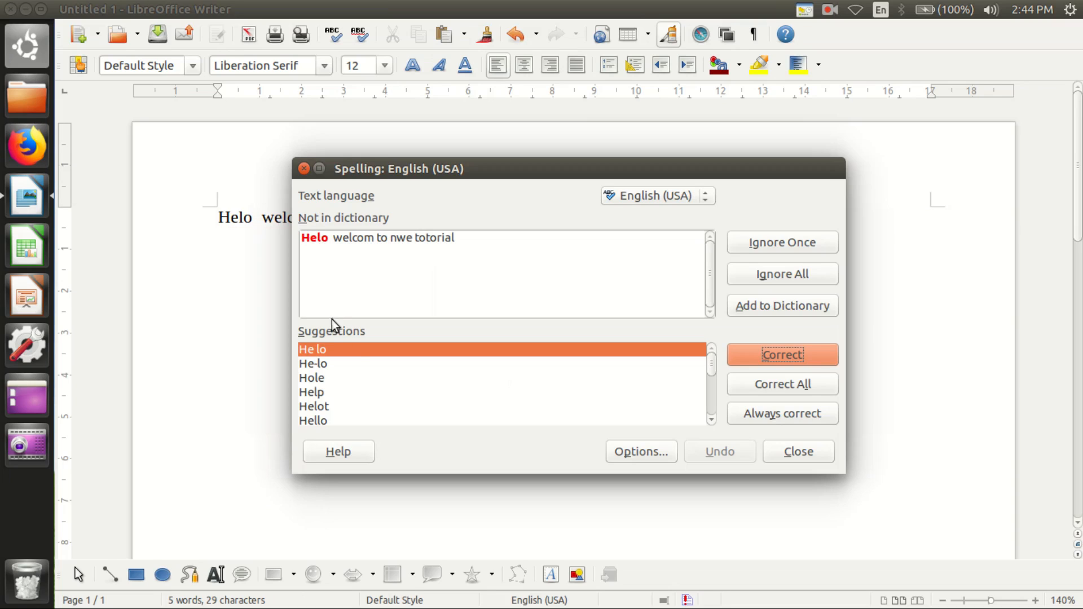
pyautogui.click(710, 421)
pyautogui.click(711, 421)
pyautogui.click(711, 421)
pyautogui.click(340, 381)
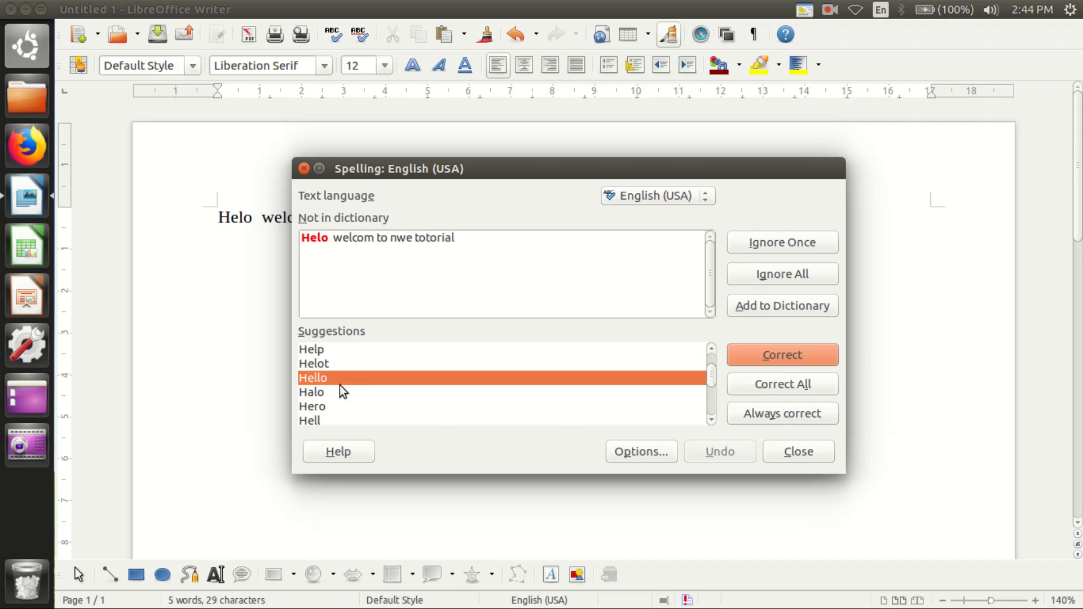
pyautogui.click(813, 356)
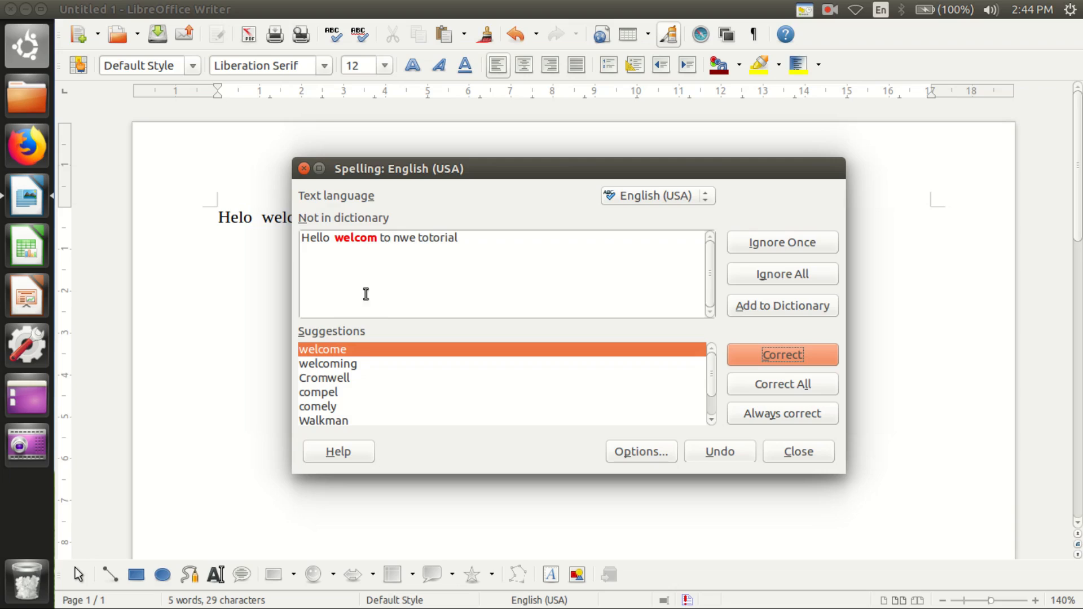
# Step: Correct "welcom" to "welcome", "nwe" to "new" and "totorial" to "tutorial", and finish the spelling check
pyautogui.click(359, 348)
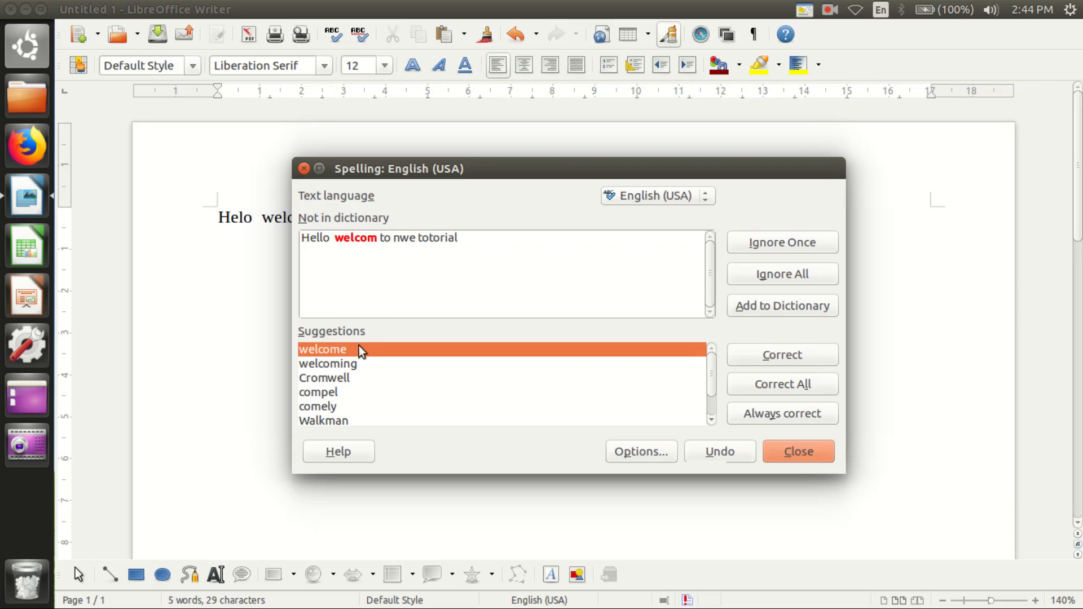
pyautogui.click(737, 354)
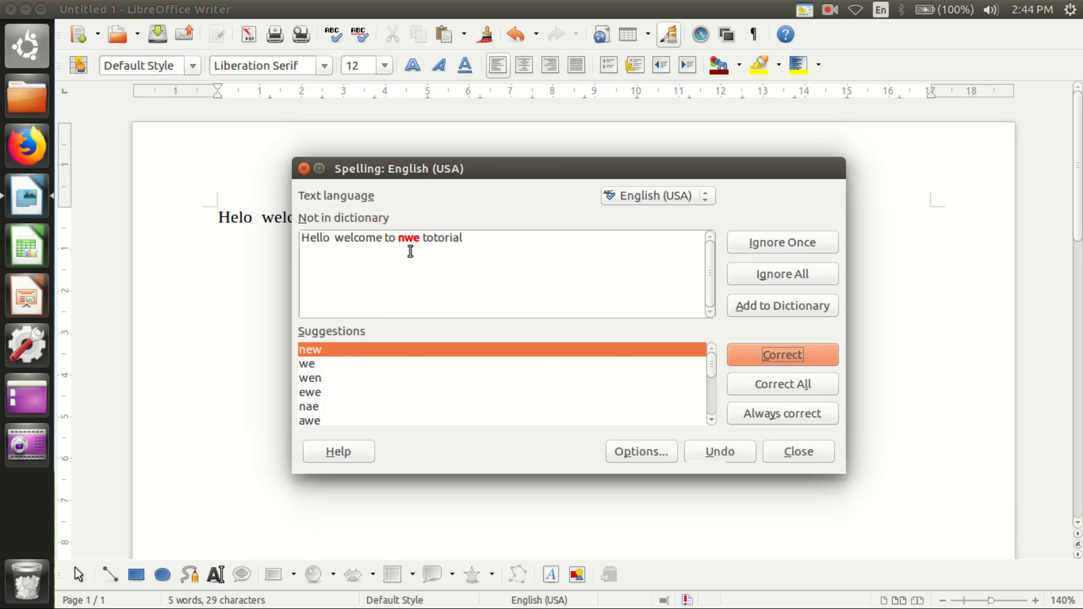
pyautogui.click(326, 350)
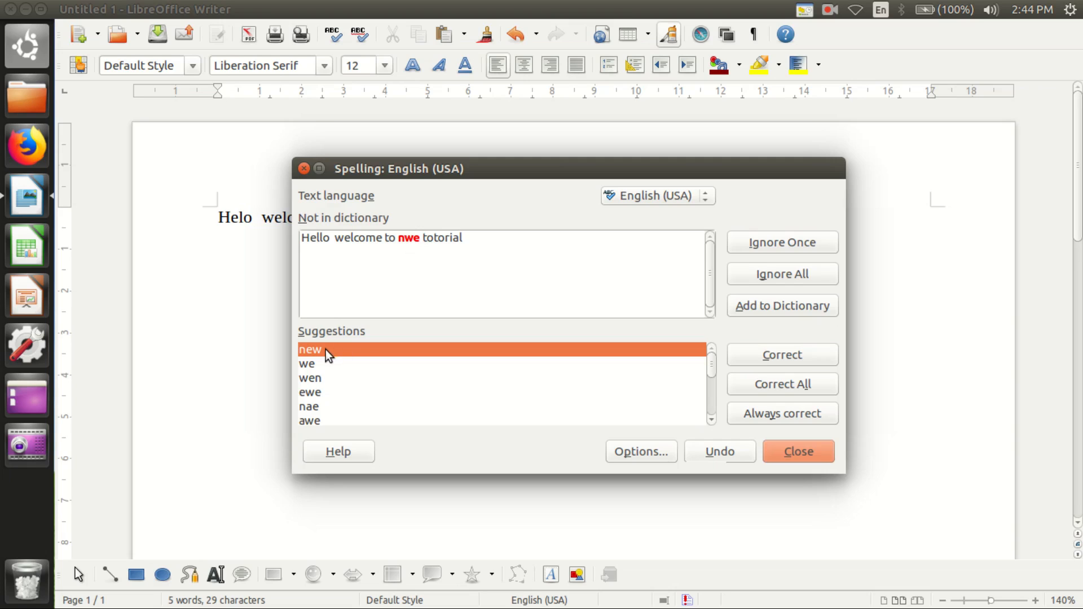
pyautogui.click(783, 357)
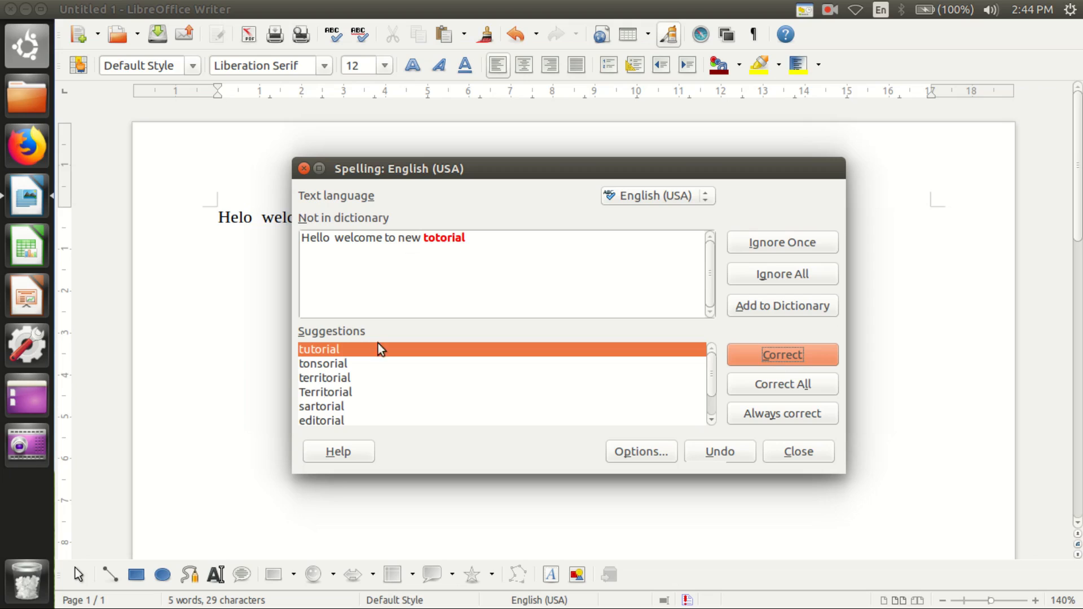
pyautogui.click(340, 348)
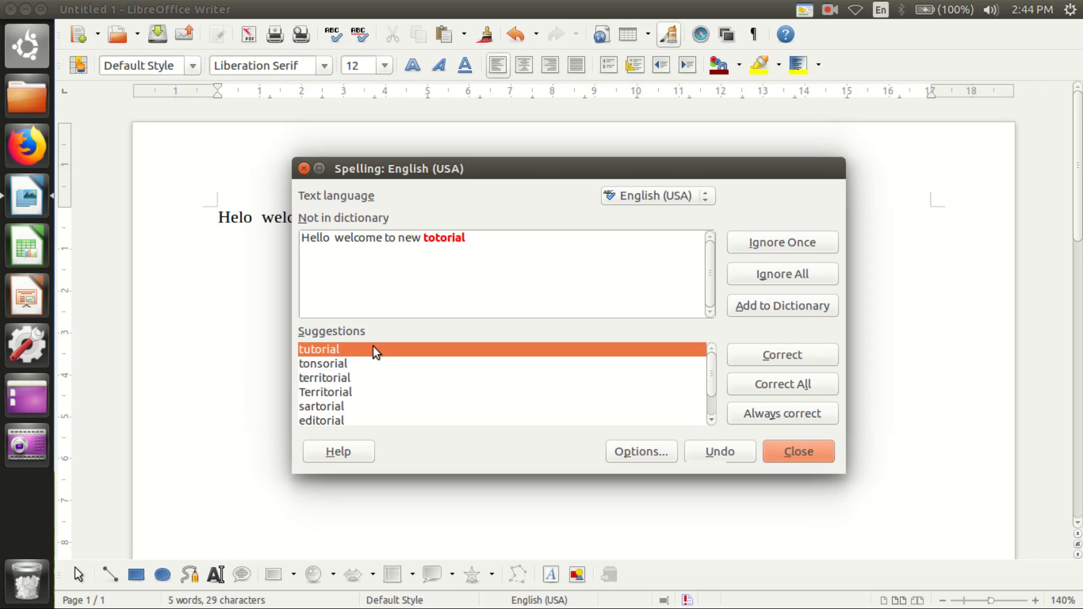
pyautogui.click(780, 353)
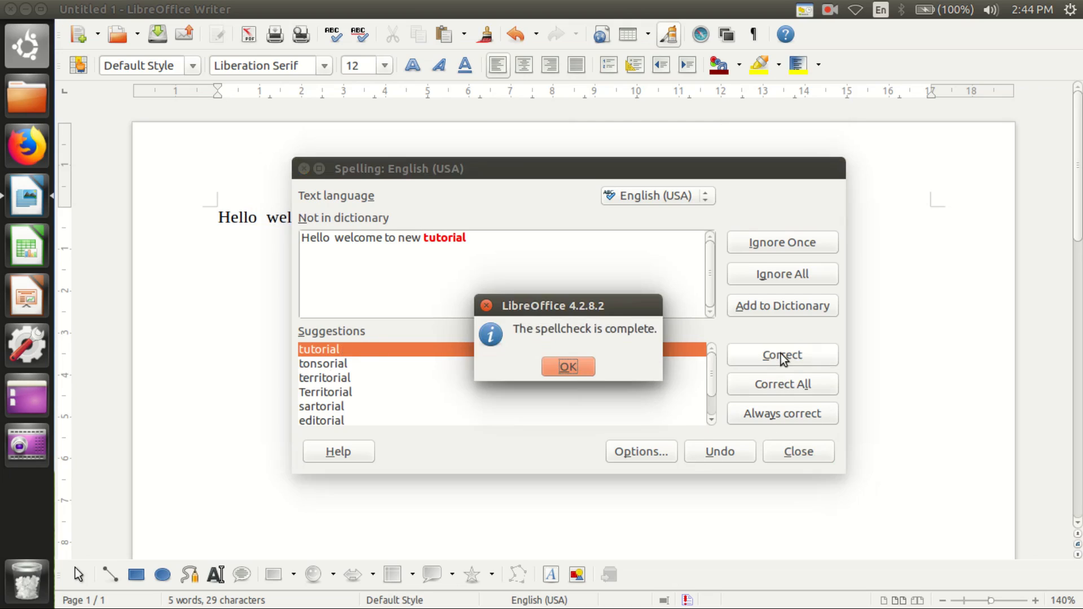
pyautogui.click(561, 364)
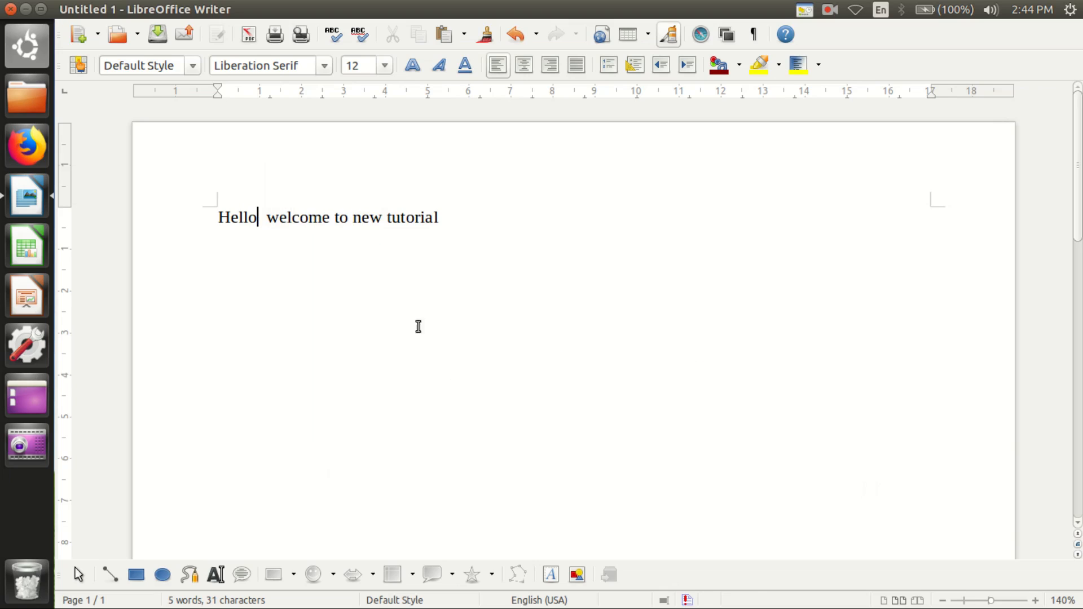
# Step: Add a second line reading "thre is a" below the corrected sentence
pyautogui.click(444, 218)
pyautogui.press('Return')
pyautogui.write('thre is a')
# Step: Start a spelling check on the line "thre is a" and enable "Check spelling as you type" in its options
pyautogui.moveTo(280, 239); pyautogui.dragTo(201, 237)
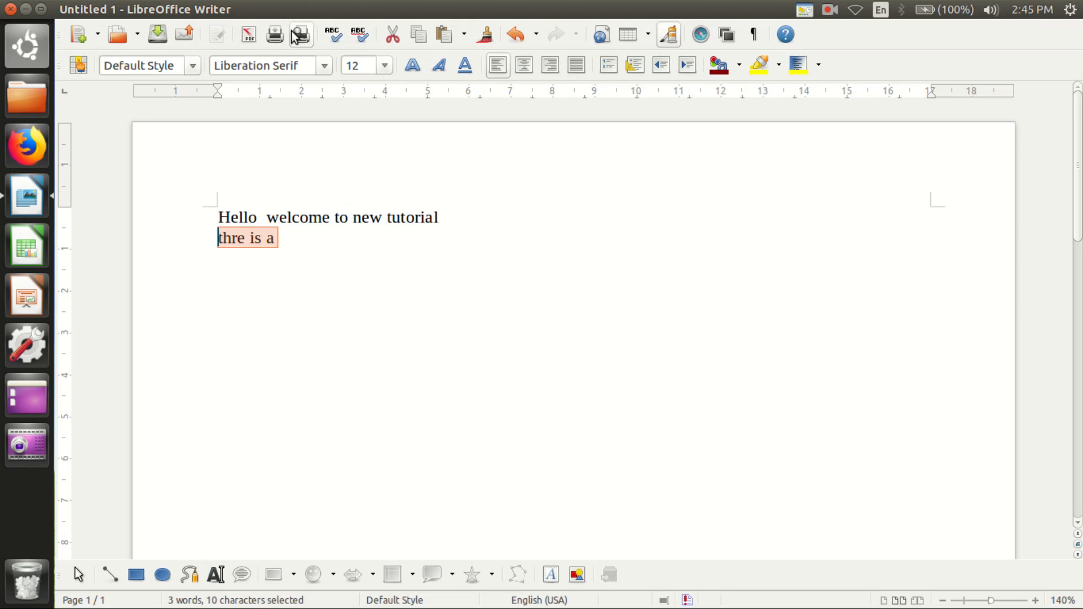
pyautogui.click(288, 10)
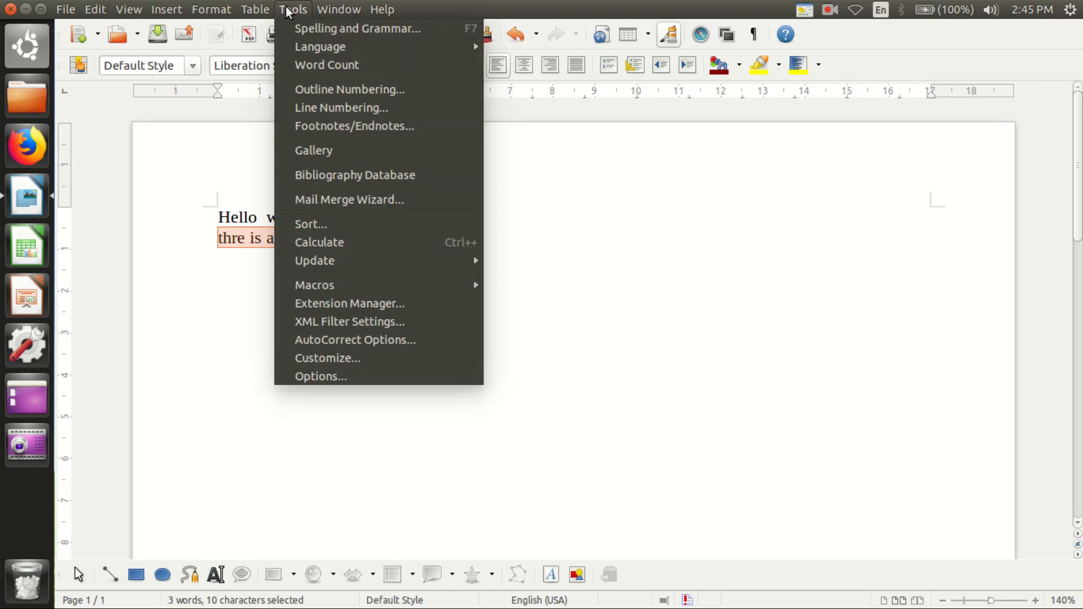
pyautogui.click(310, 28)
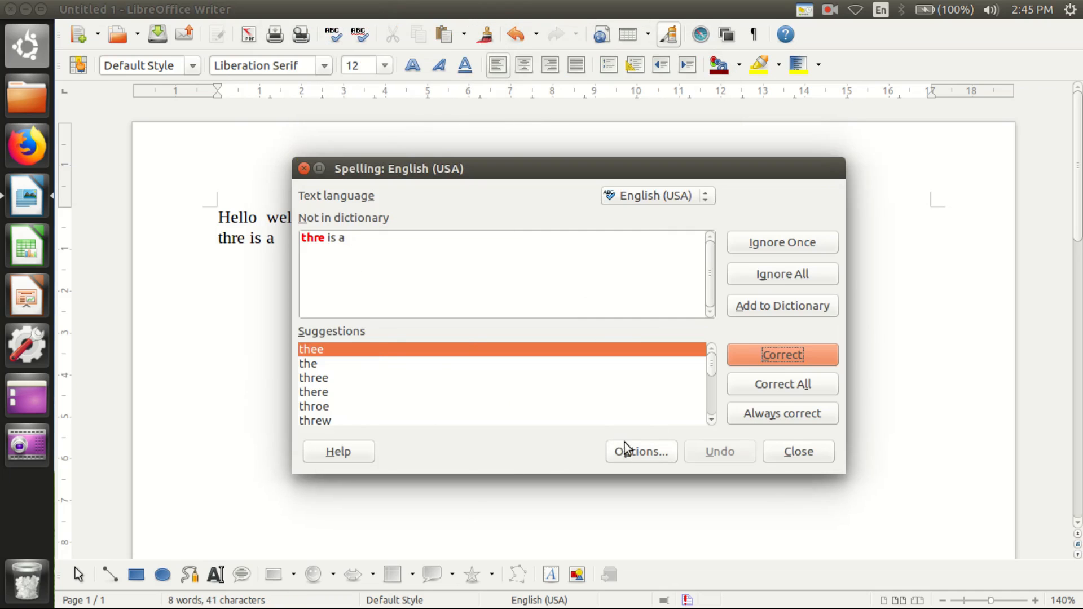
pyautogui.click(625, 444)
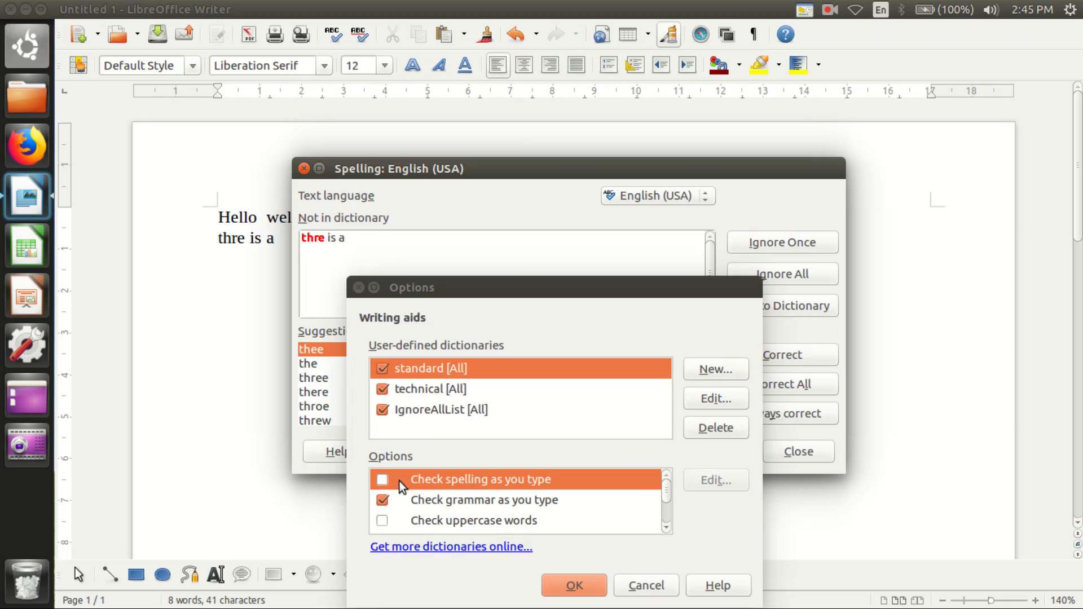
pyautogui.click(384, 481)
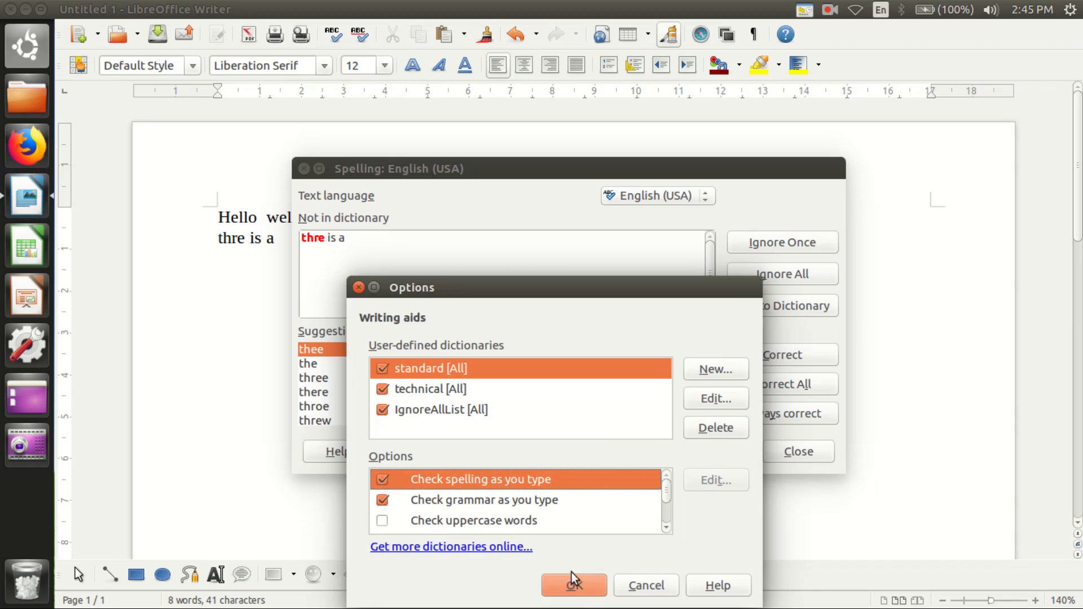
pyautogui.click(580, 587)
# Step: Correct "thre" to the suggestion "there" and finish the spelling check
pyautogui.click(688, 392)
pyautogui.click(780, 358)
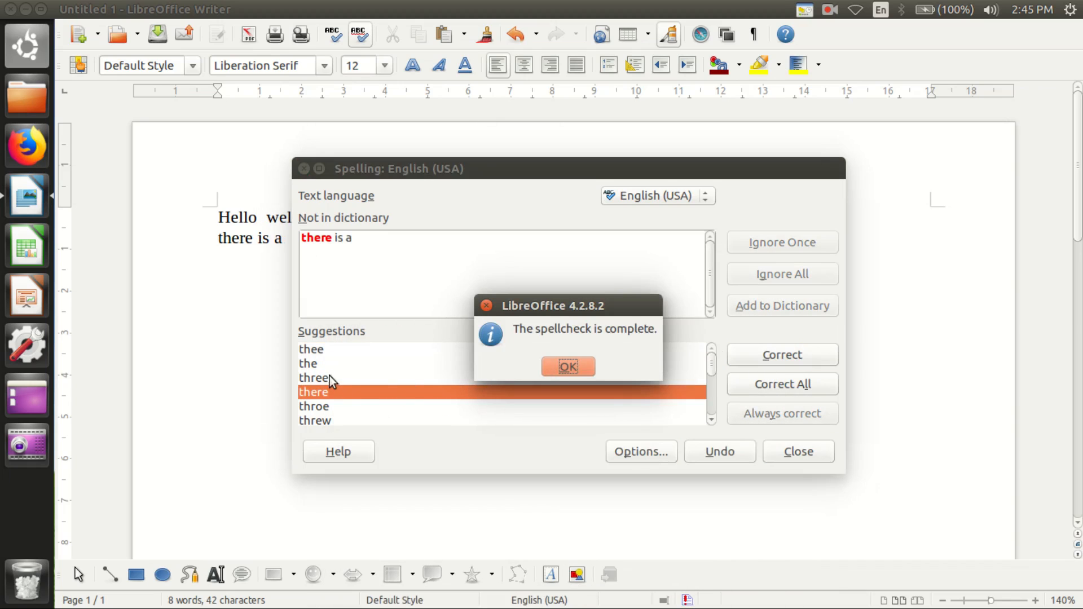
pyautogui.click(566, 368)
# Step: Add a third line reading "comon tendancy" and replace the misspelled "comon" with the suggestion "common"
pyautogui.press('Return')
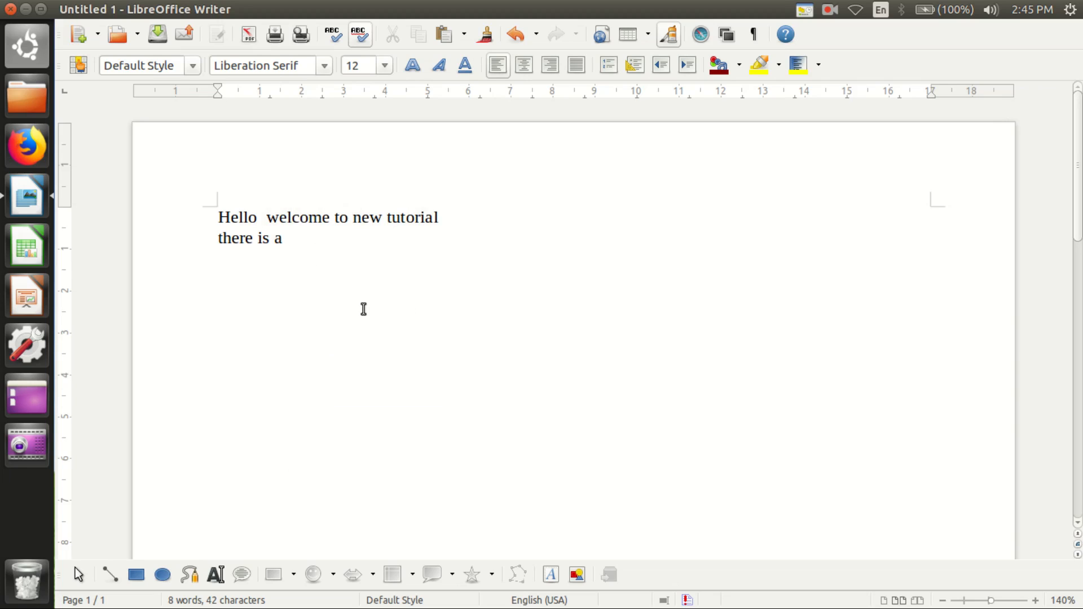
pyautogui.write('comon te')
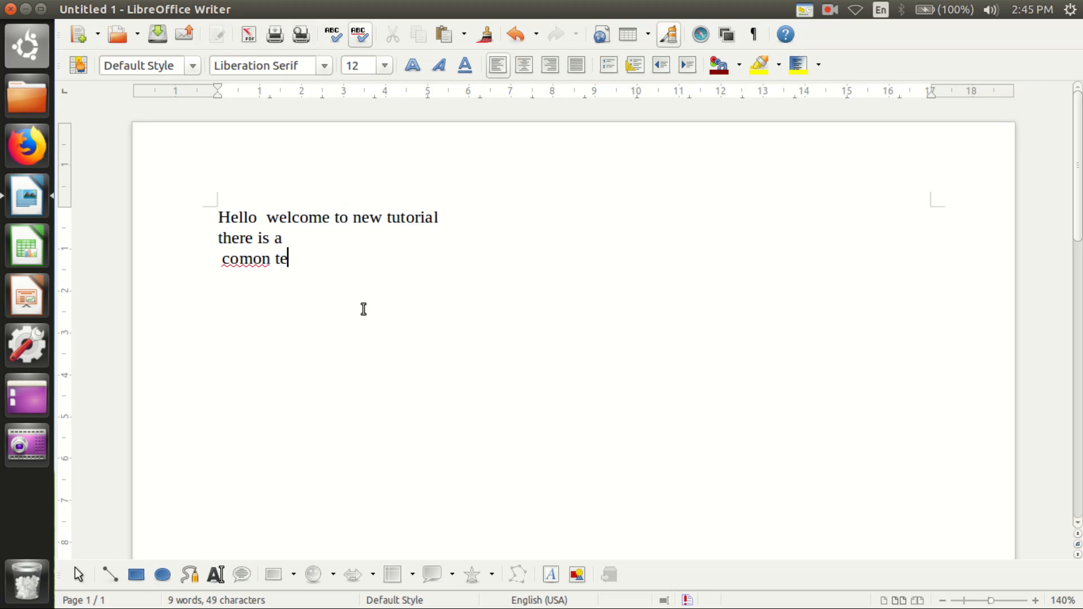
pyautogui.write('ndancy')
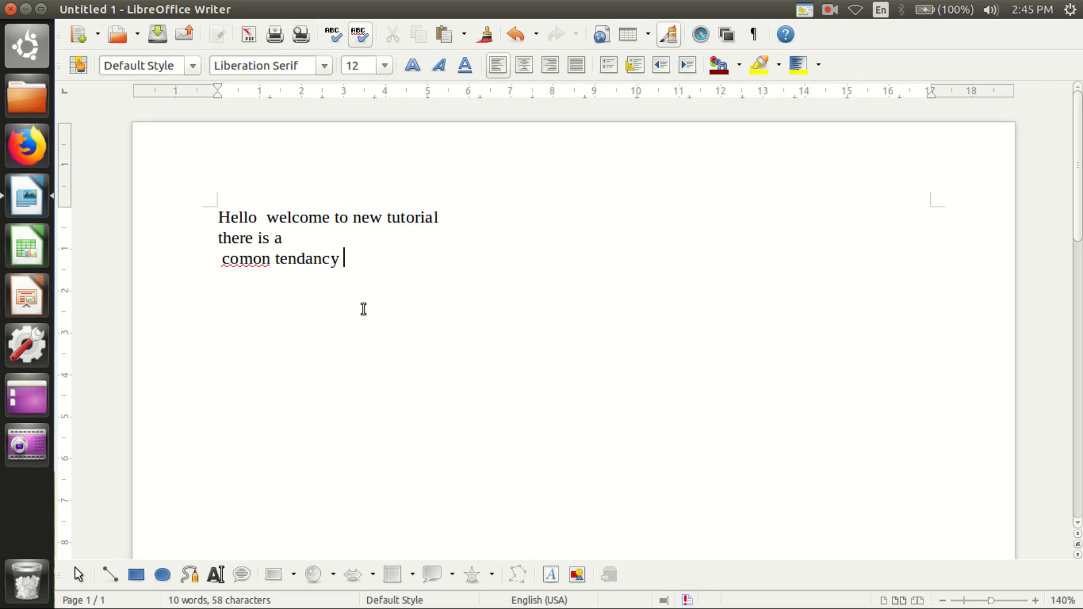
pyautogui.rightClick(249, 261)
pyautogui.click(271, 279)
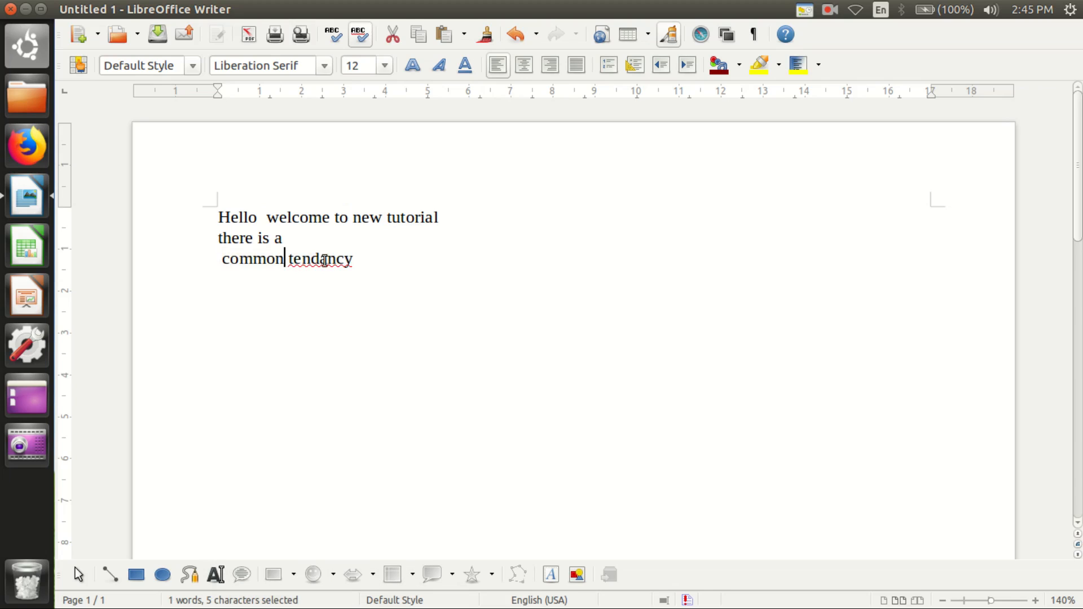
# Step: Replace the misspelled "tendancy" in the third line with its first spelling suggestion
pyautogui.rightClick(327, 259)
pyautogui.click(347, 284)
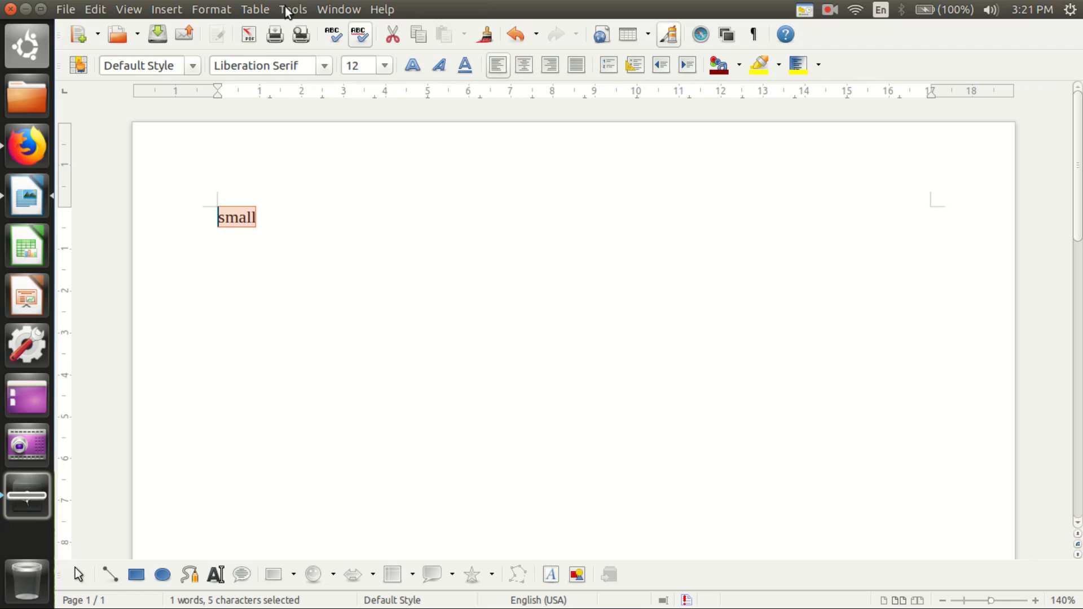
# Step: Check in the language tools whether the Thesaurus is available for the selected word "small"
pyautogui.click(286, 12)
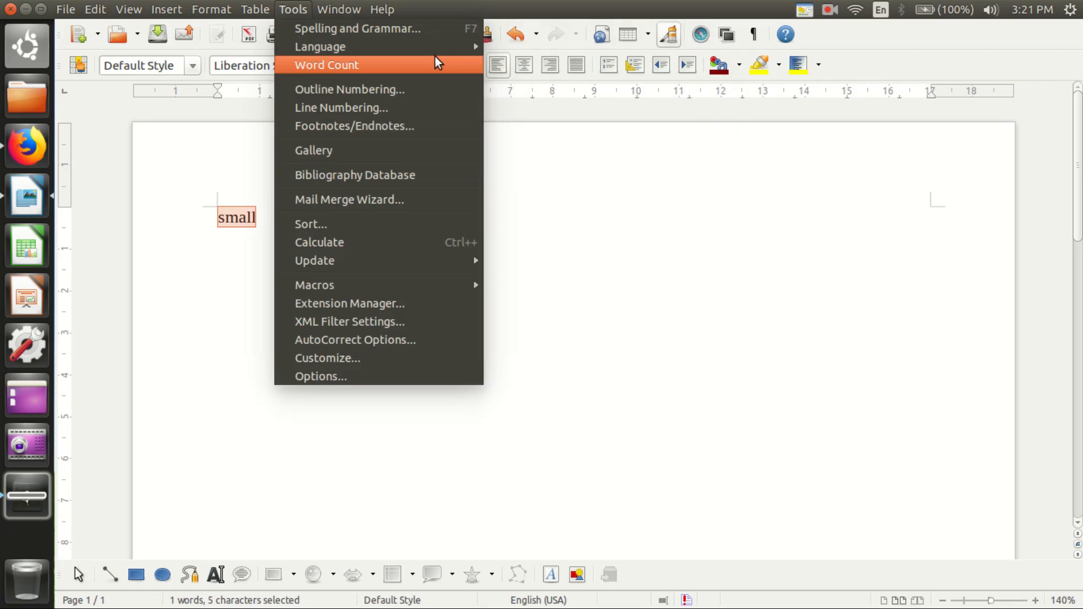
pyautogui.moveTo(446, 50)
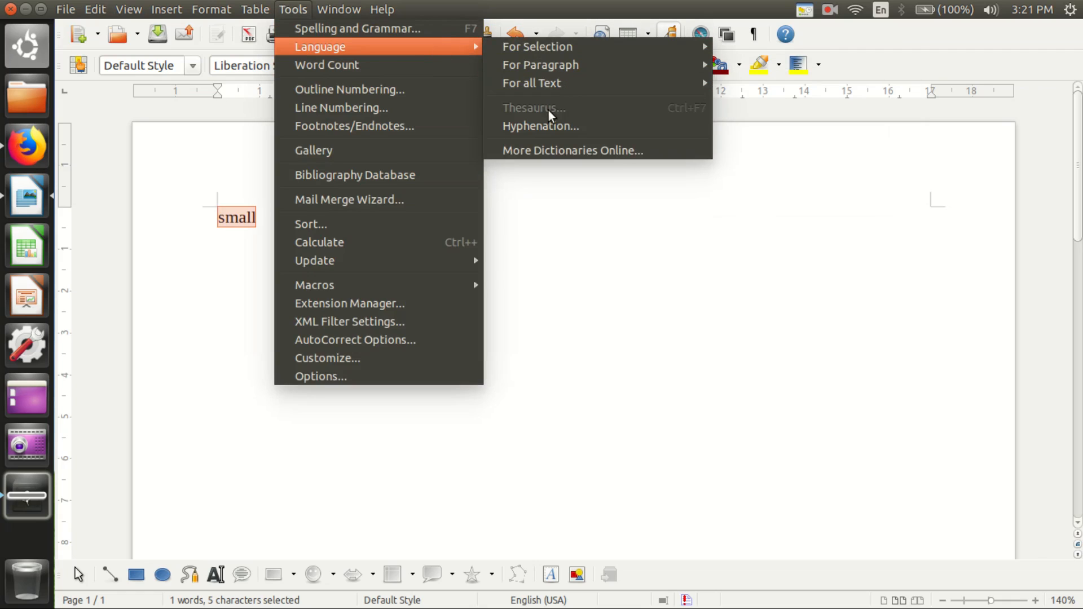
pyautogui.click(147, 189)
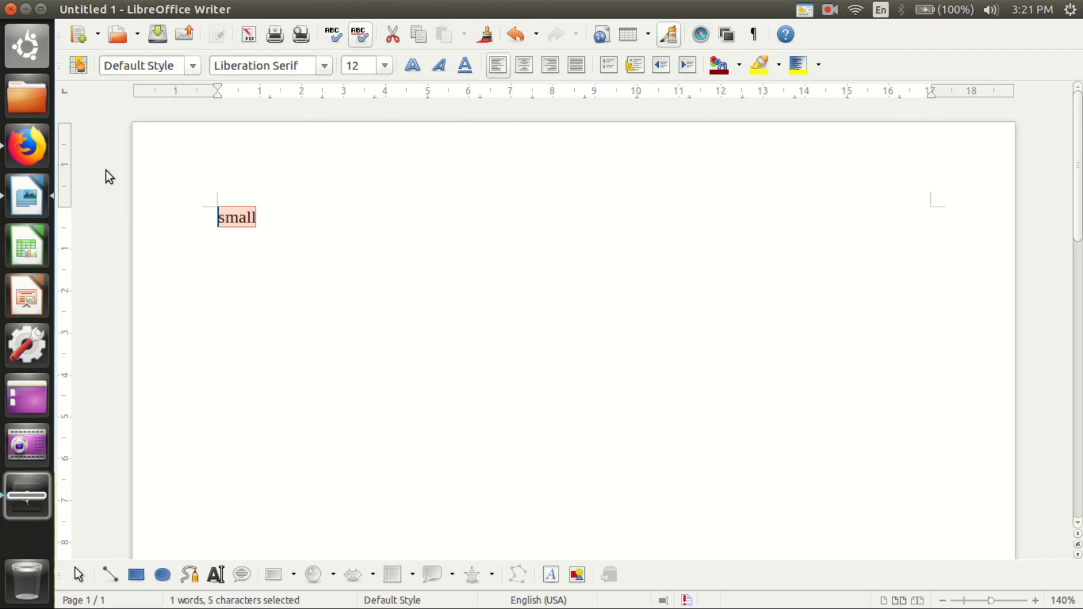
pyautogui.click(293, 9)
pyautogui.moveTo(339, 47)
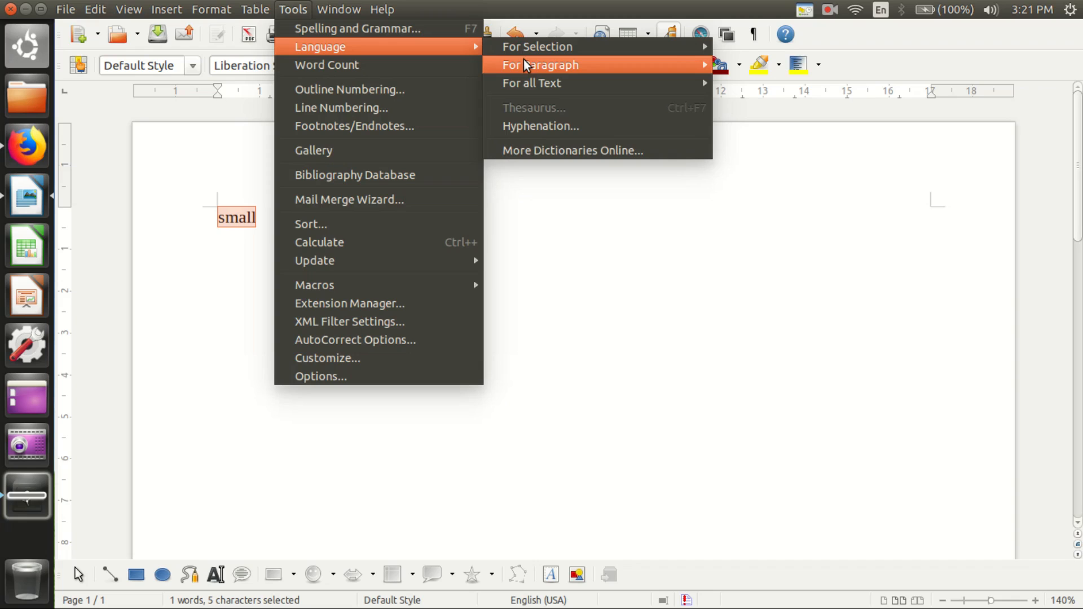
# Step: Switch from the document to a new Terminal window
pyautogui.click(20, 78)
pyautogui.click(20, 78)
pyautogui.click(26, 49)
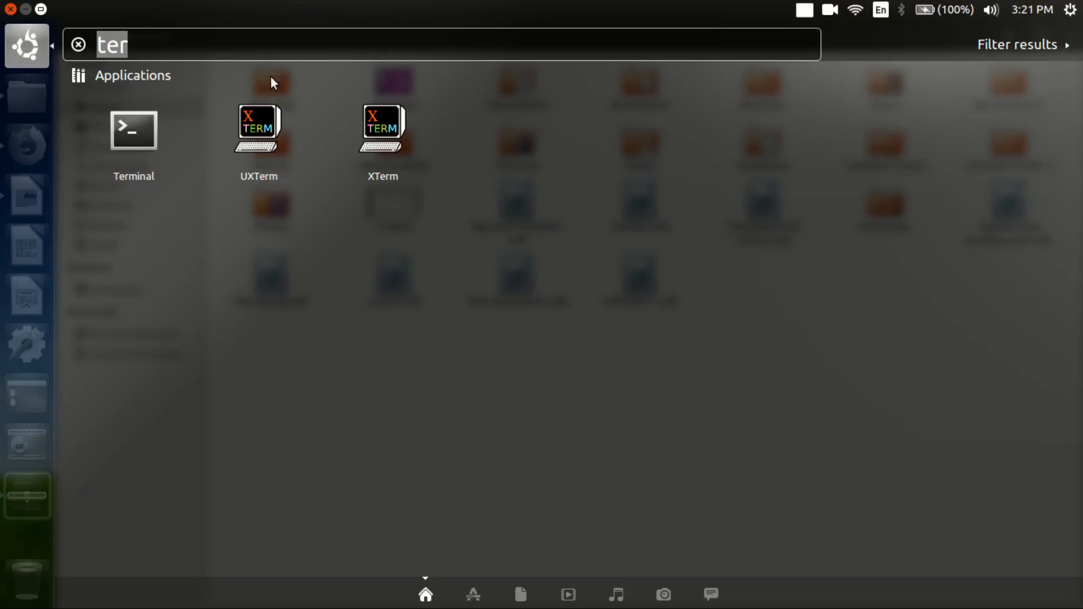
pyautogui.click(144, 170)
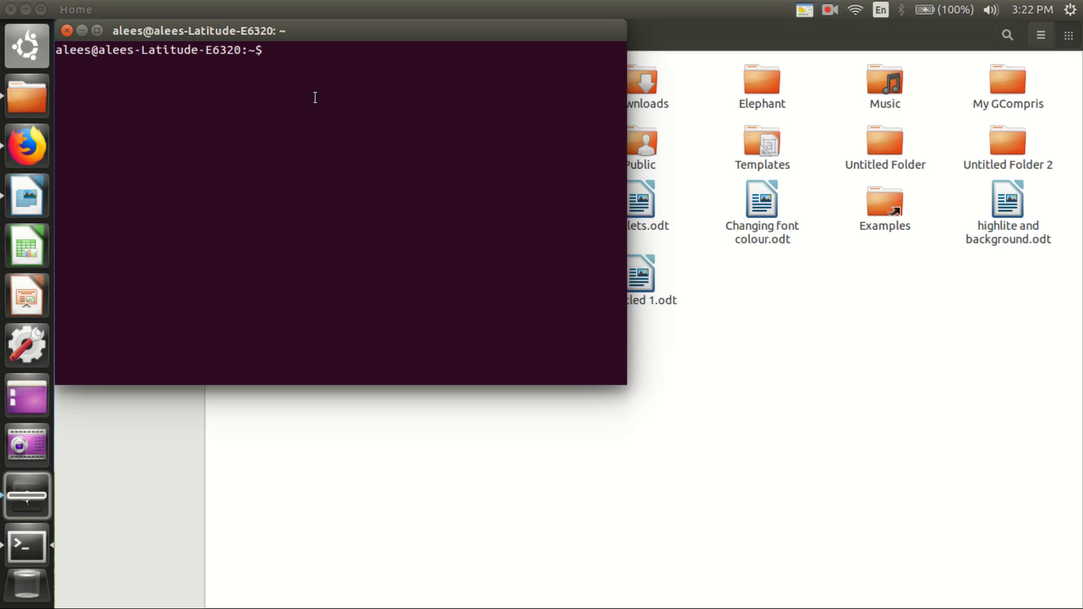
# Step: Run "sudo apt-get install openoffice.org-thesaurus-en-us" in the enlarged terminal and authenticate with the sudo password
pyautogui.rightClick(311, 89)
pyautogui.click(374, 183)
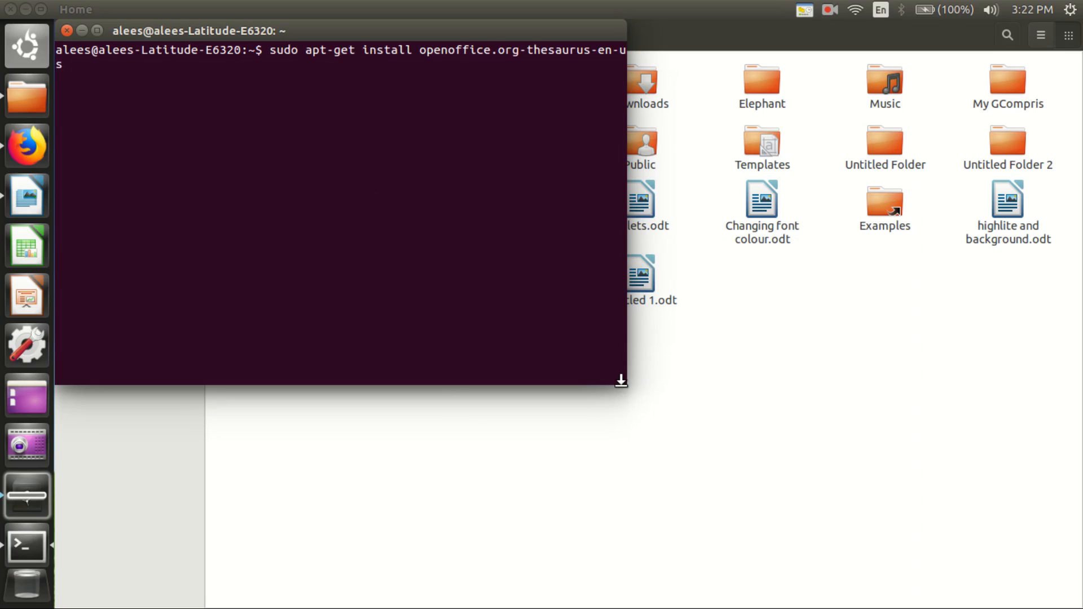
pyautogui.moveTo(621, 381); pyautogui.dragTo(749, 425)
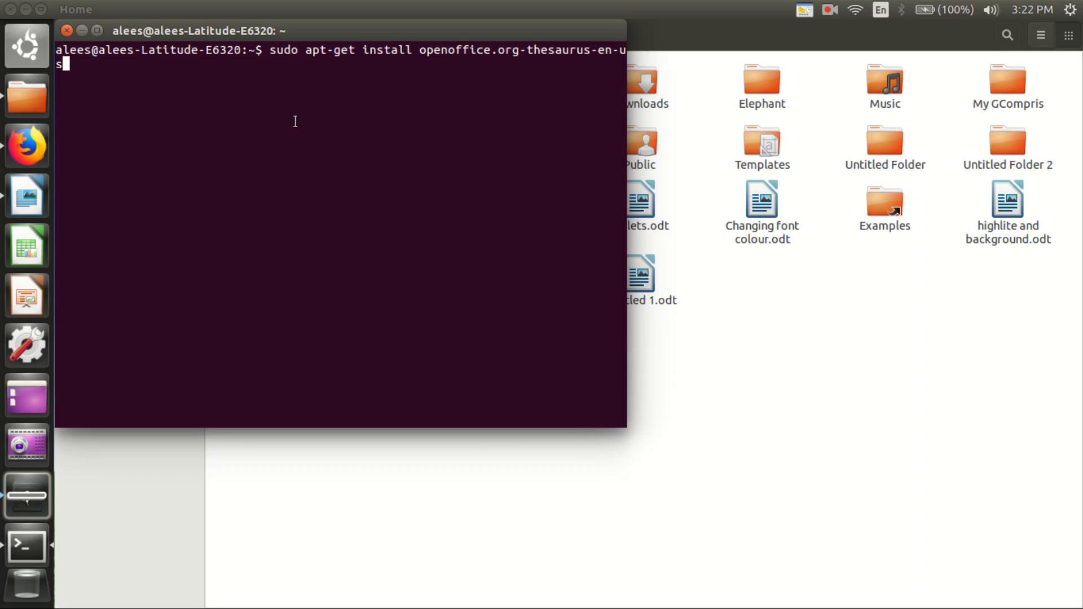
pyautogui.moveTo(451, 34); pyautogui.dragTo(506, 92)
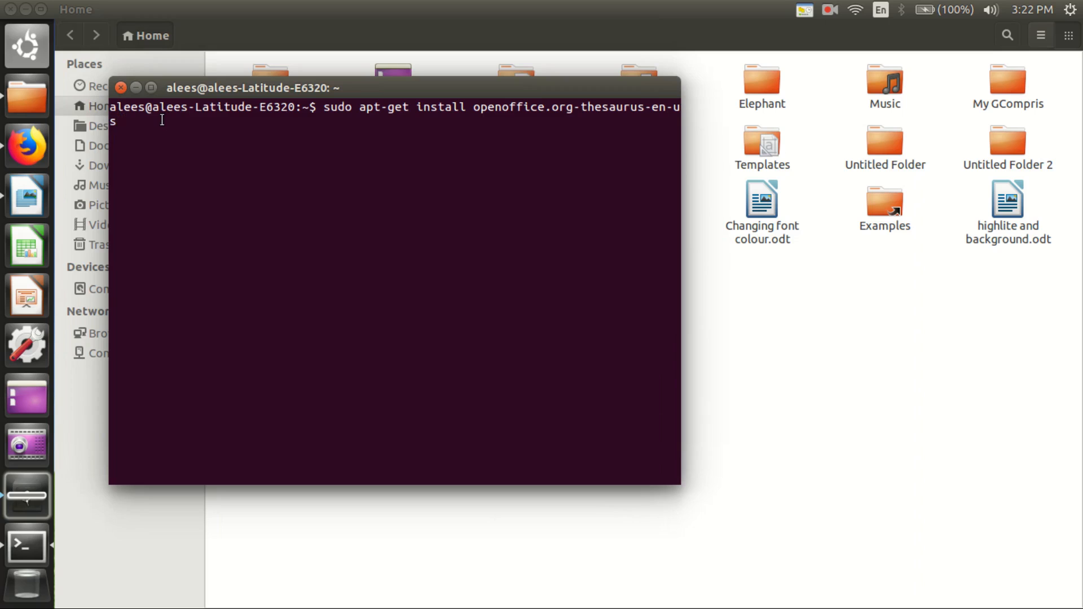
pyautogui.press('Return')
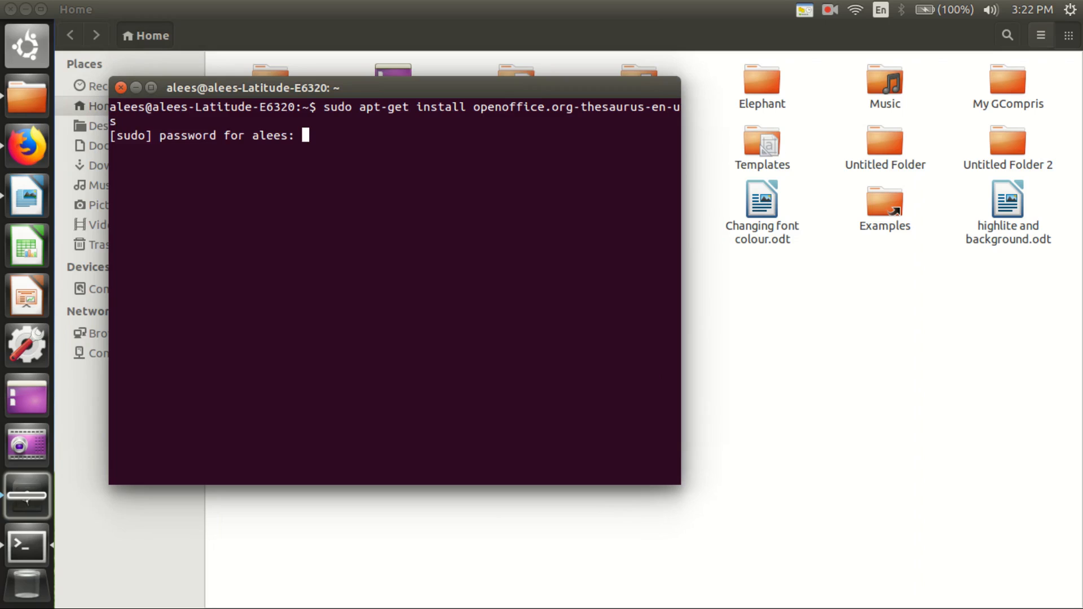
pyautogui.press('Return')
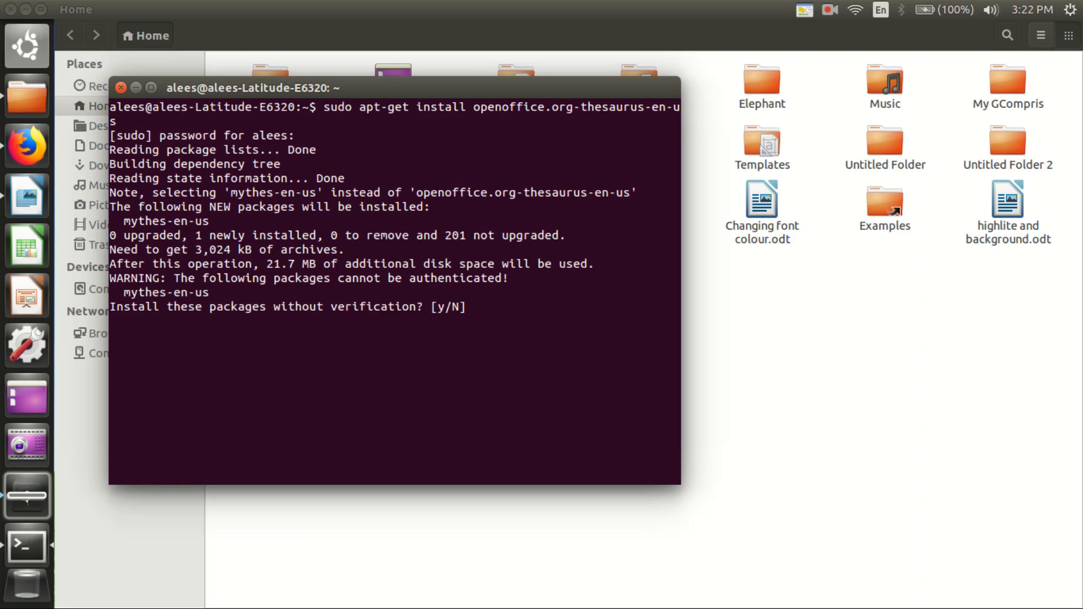
# Step: Answer "y" to install the thesaurus package without verification, and exit the terminal when the installation is done
pyautogui.write('y')
pyautogui.press('Return')
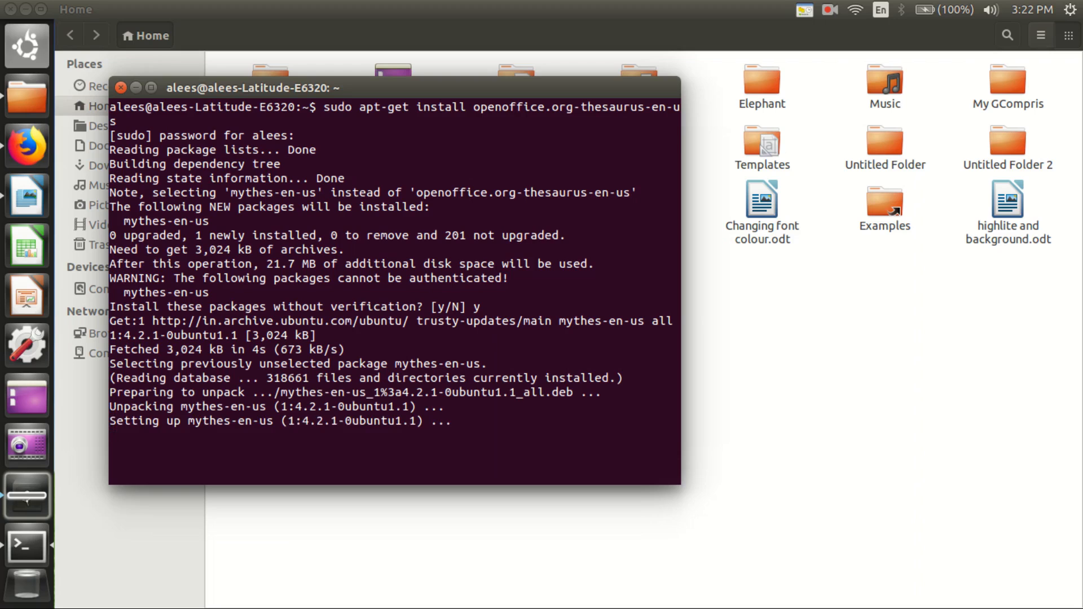
pyautogui.write('exit')
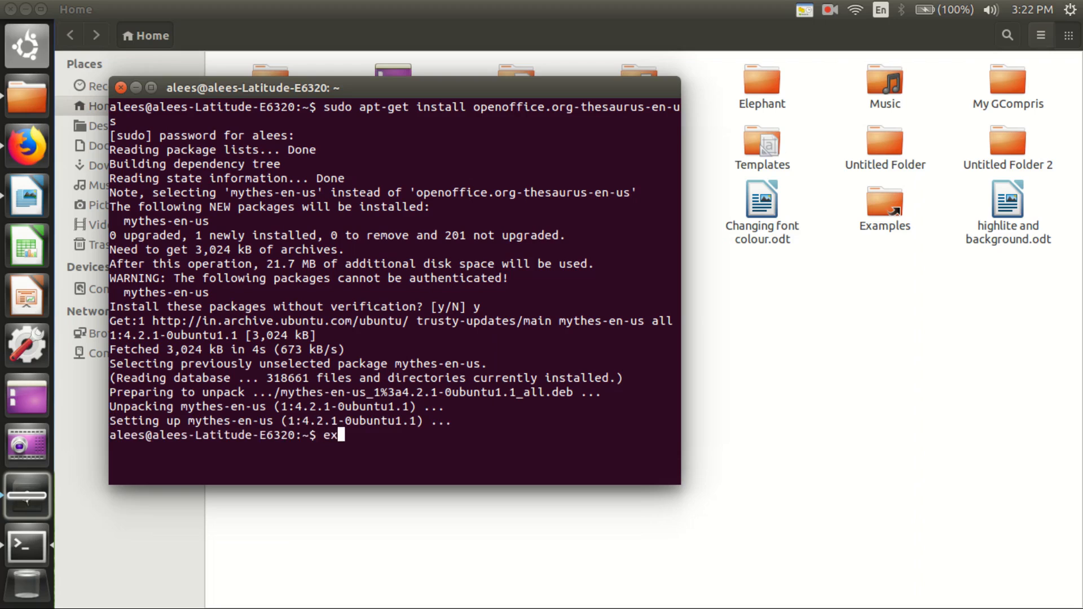
pyautogui.press('Return')
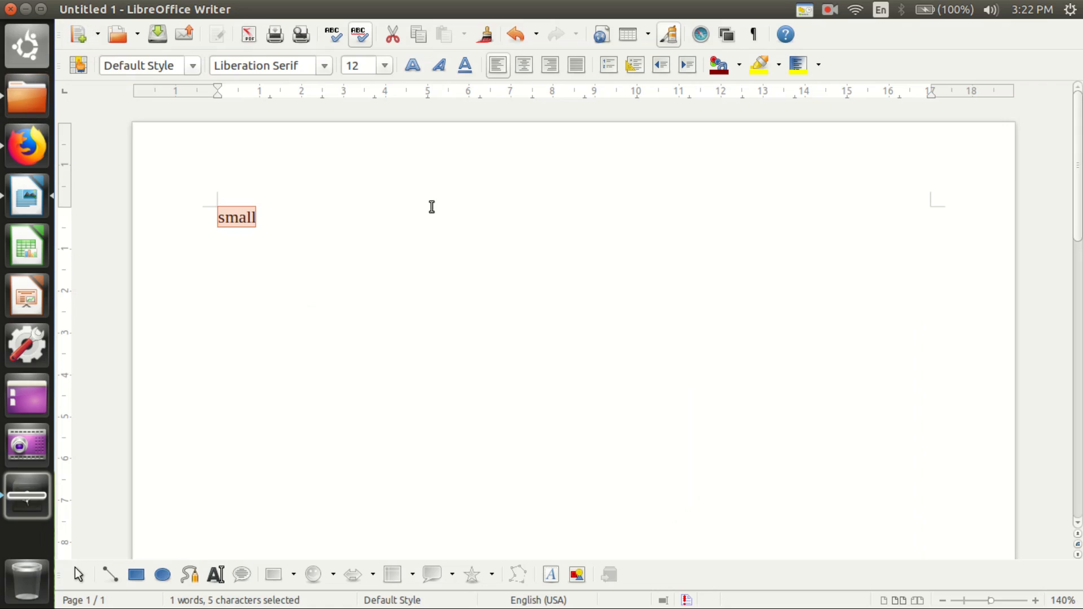
# Step: Reselect the word "small" in the Writer document and check the language tools for the Thesaurus again
pyautogui.click(432, 205)
pyautogui.moveTo(259, 220); pyautogui.dragTo(218, 214)
pyautogui.click(296, 10)
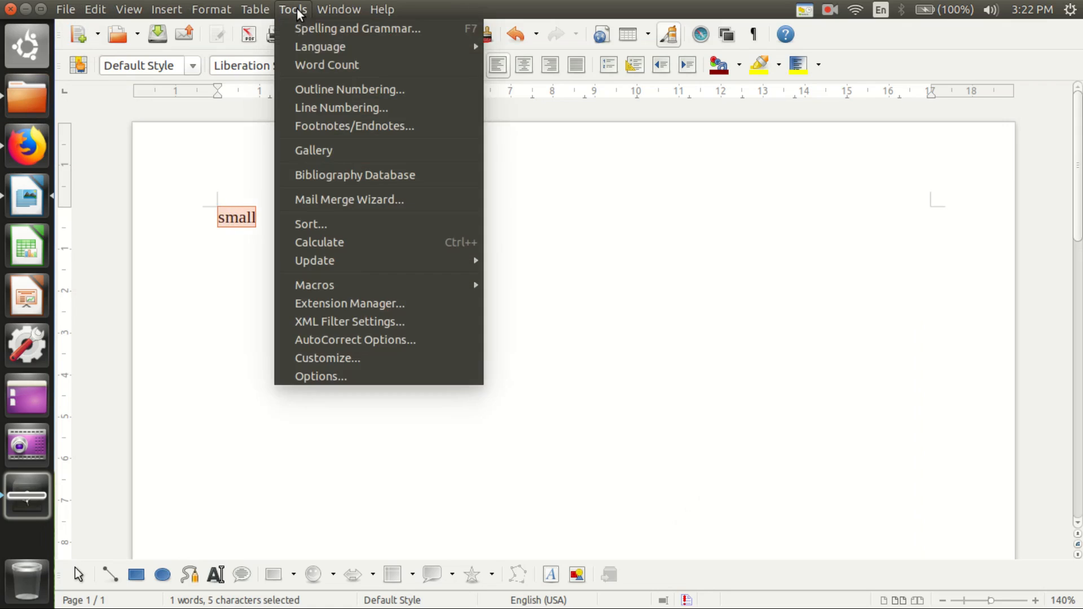
pyautogui.moveTo(333, 56)
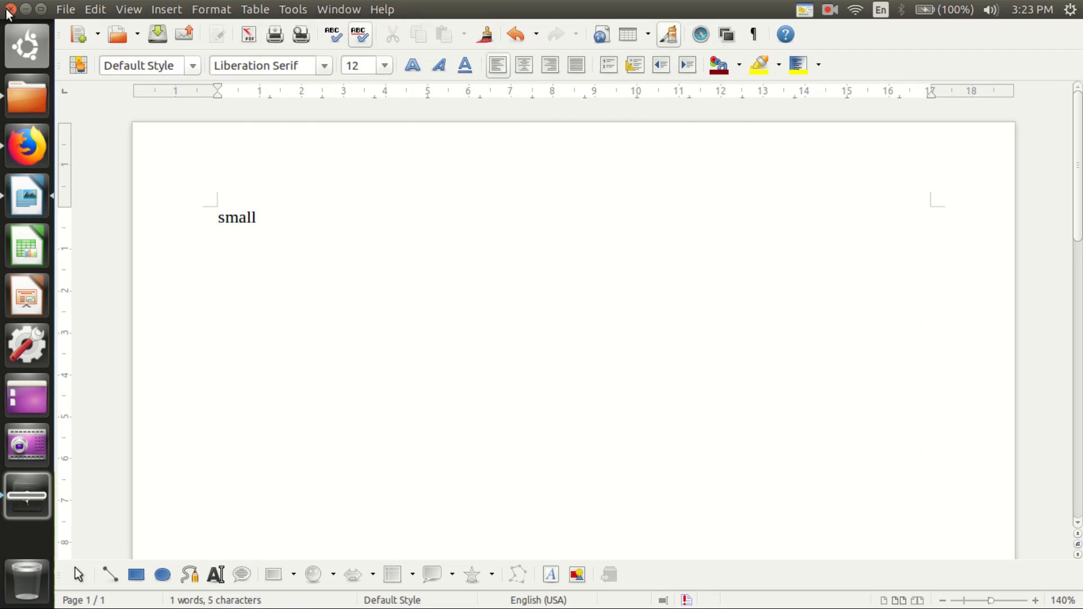
# Step: Close the document containing "small" without saving and restart LibreOffice Writer with a blank document
pyautogui.click(10, 9)
pyautogui.click(547, 372)
pyautogui.click(28, 198)
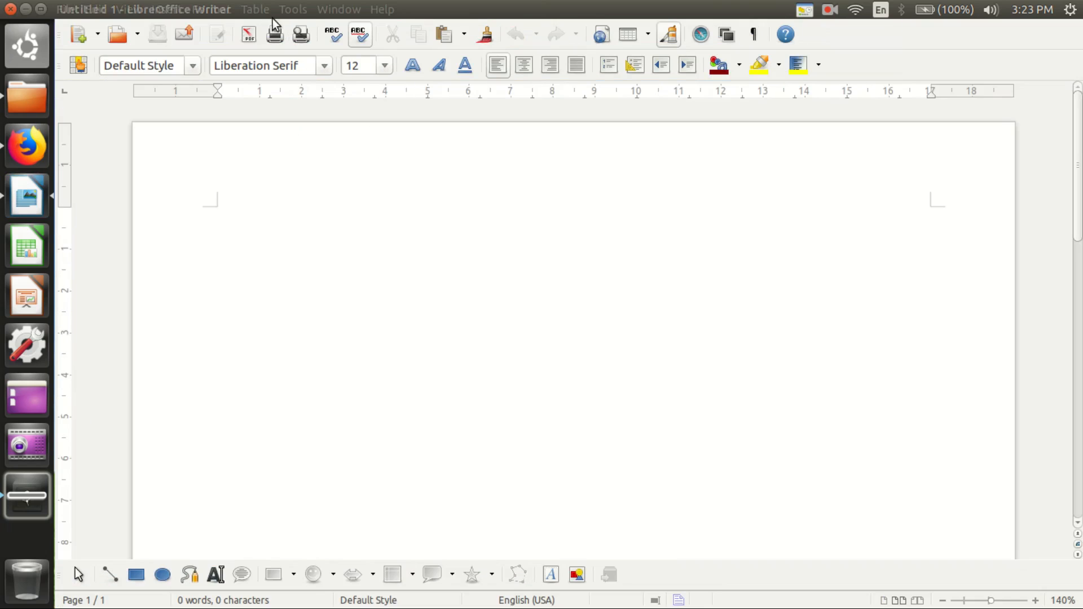
# Step: Look through the language tools of the blank document for the Thesaurus
pyautogui.click(293, 9)
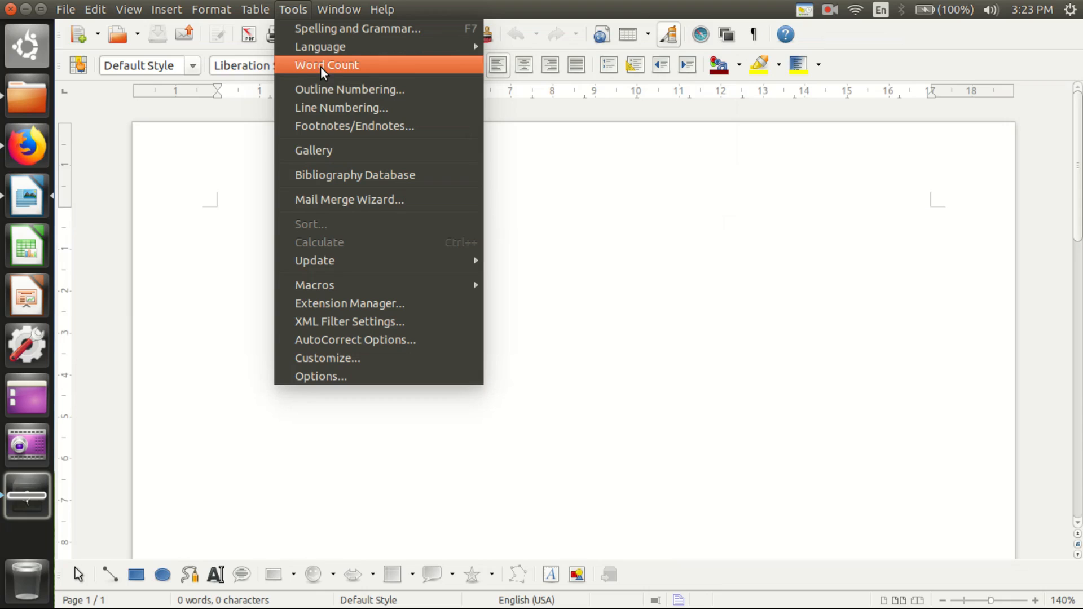
pyautogui.moveTo(337, 47)
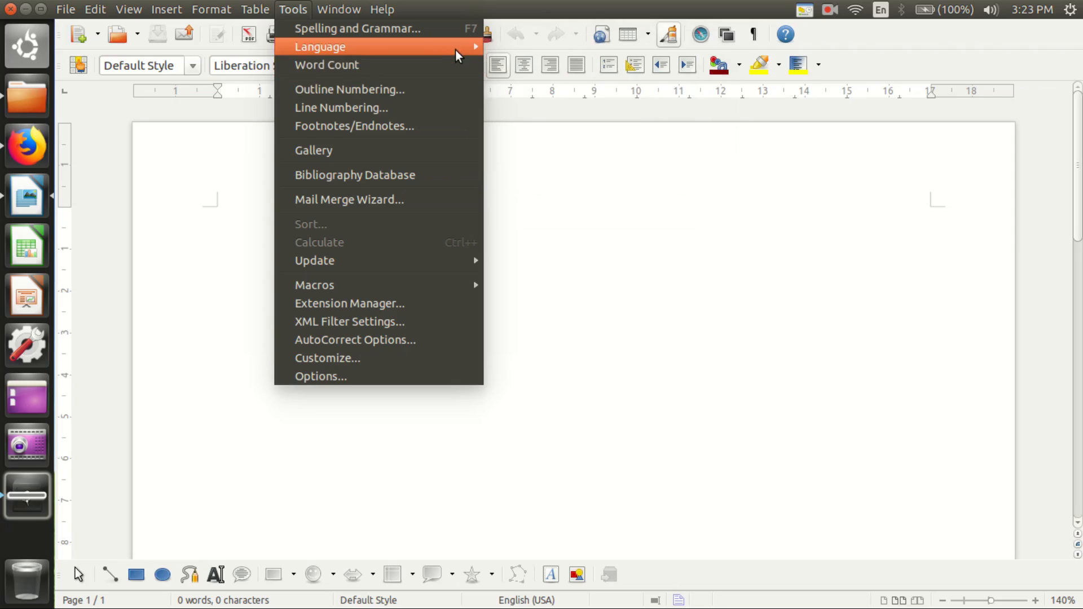
pyautogui.click(511, 243)
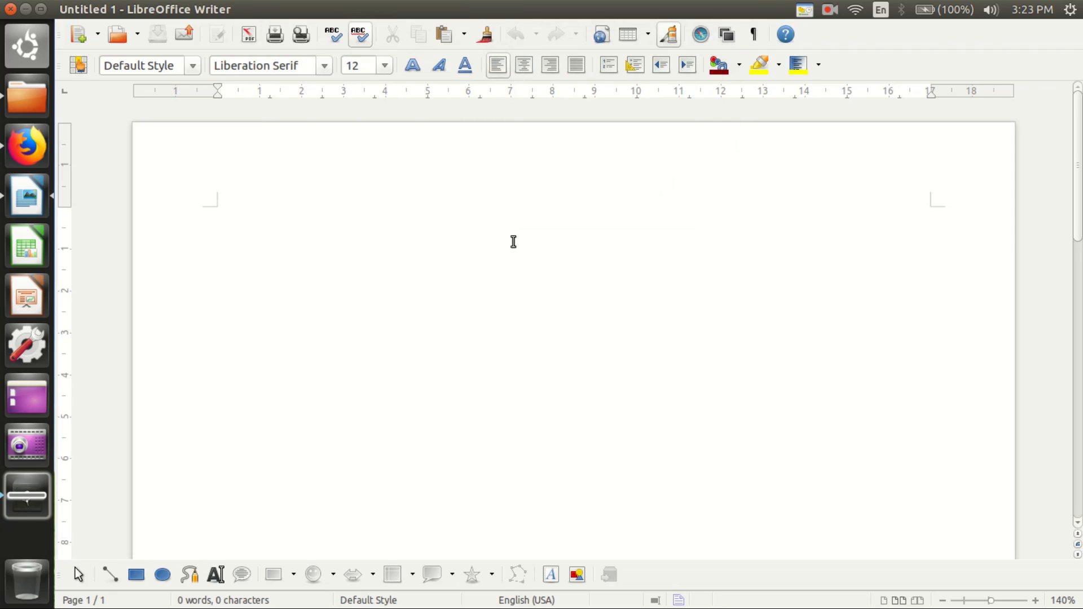
# Step: Enter the word "Small" in the blank document and replace it with the Thesaurus alternative "Tiny"
pyautogui.write('small')
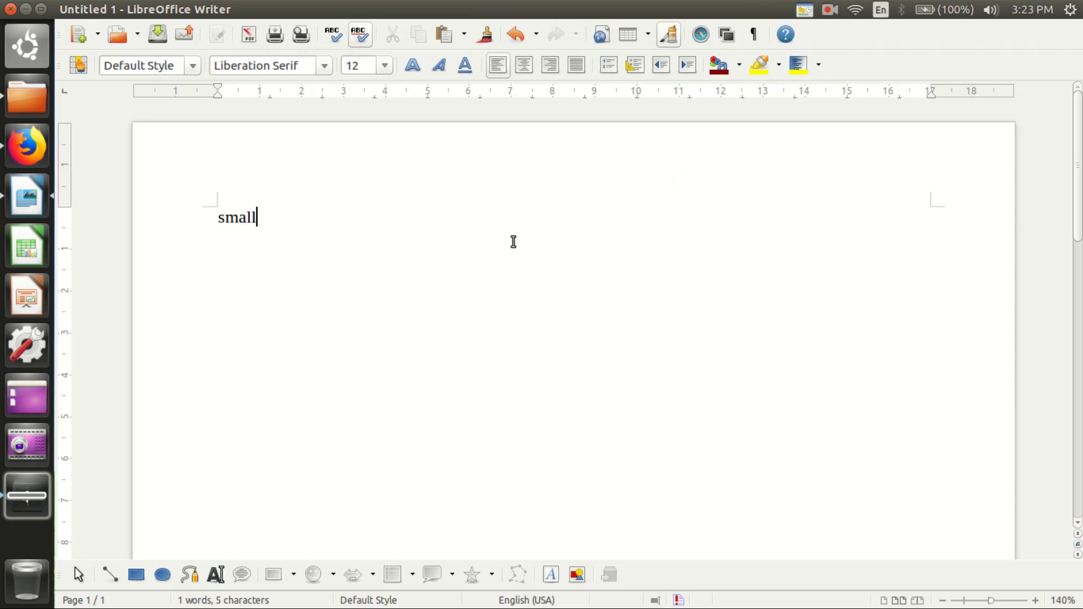
pyautogui.moveTo(262, 223); pyautogui.dragTo(208, 218)
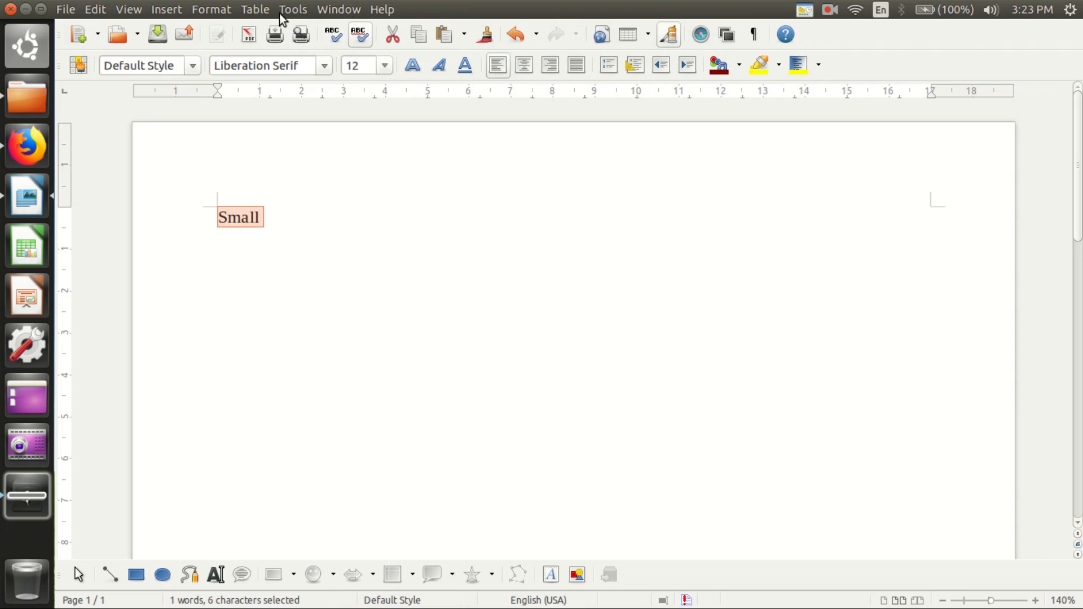
pyautogui.click(292, 9)
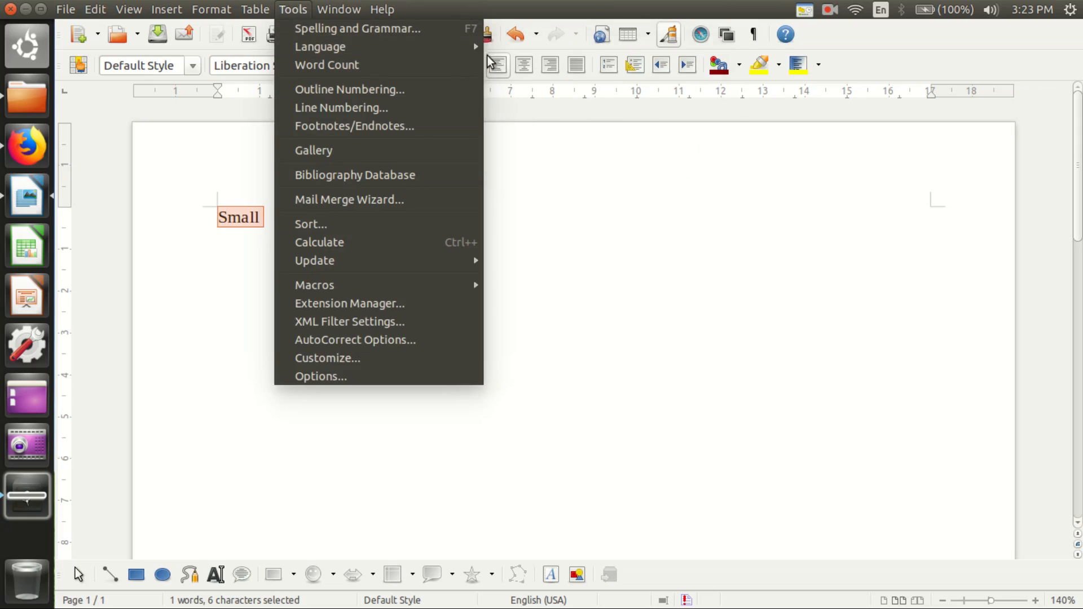
pyautogui.click(525, 111)
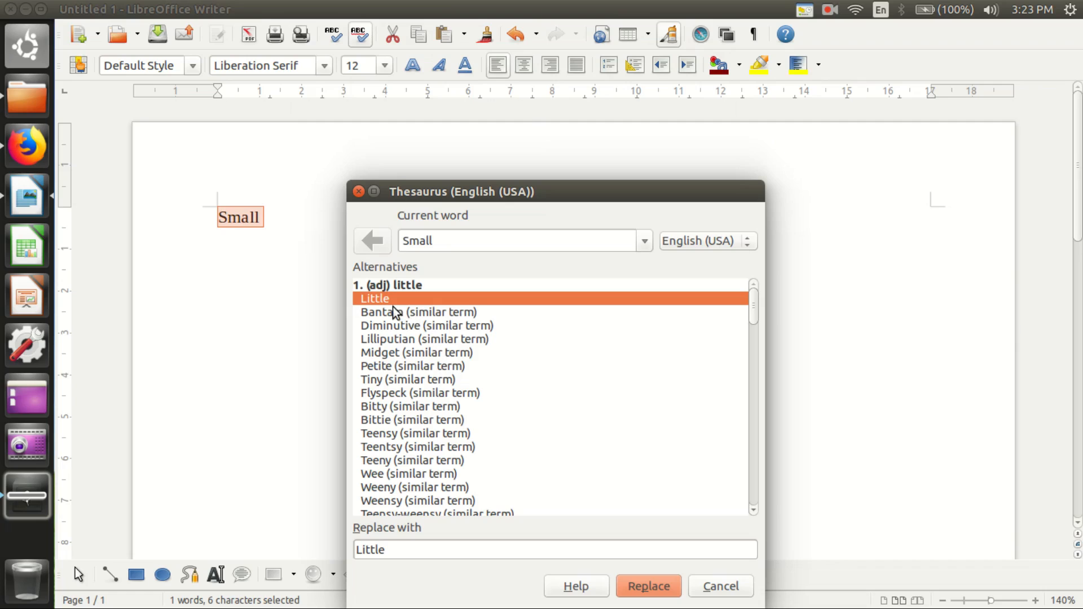
pyautogui.click(397, 384)
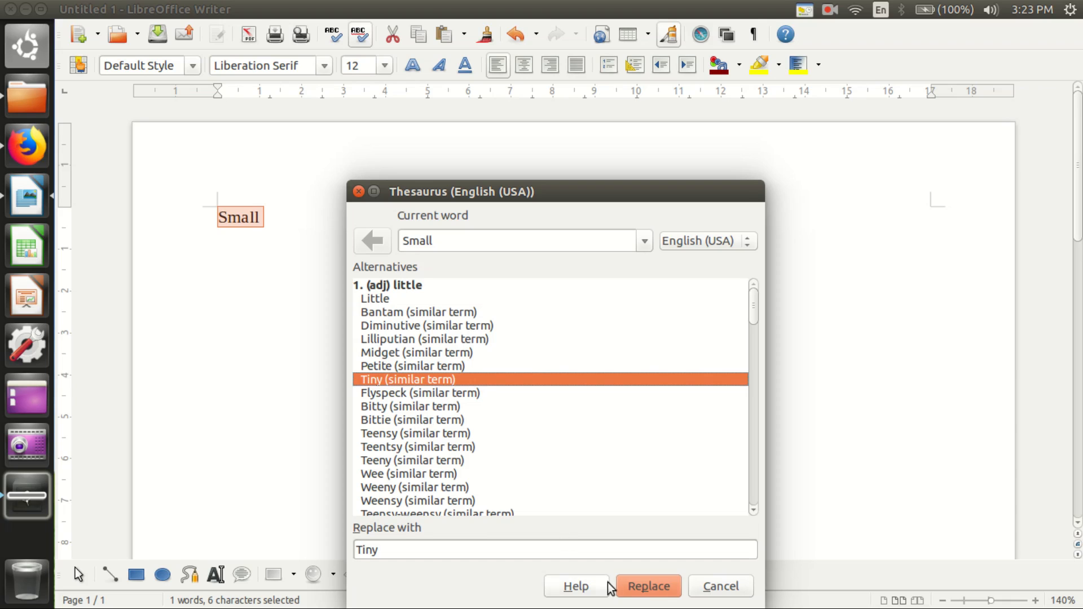
pyautogui.click(648, 586)
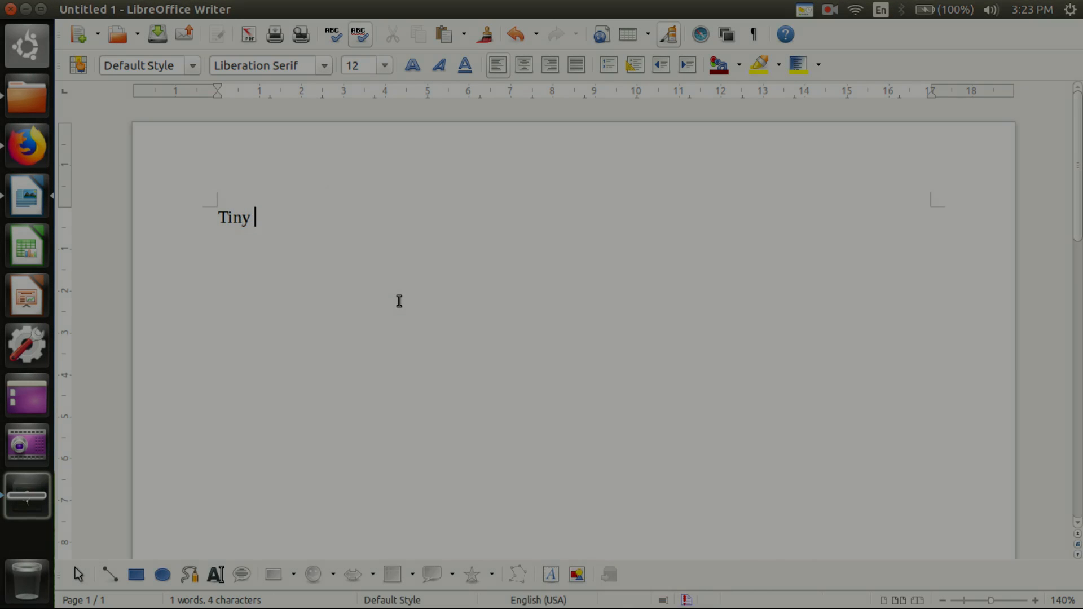